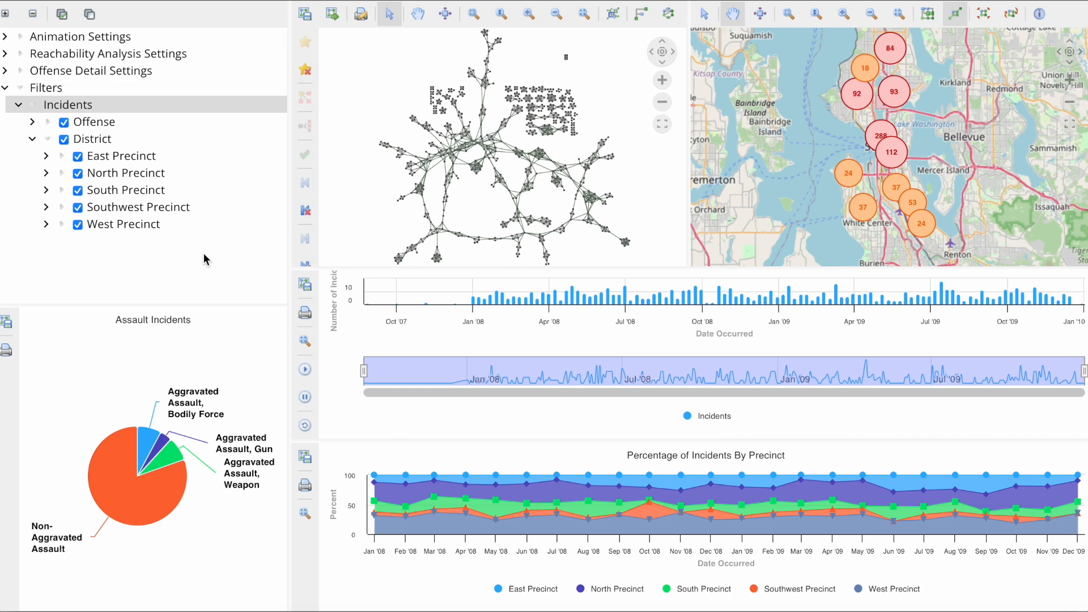
Exclude South Precinct from the incident filter, and hide the Officers and Others relations in the company network.
{"action": "left_click", "coordinate": [80, 190]}
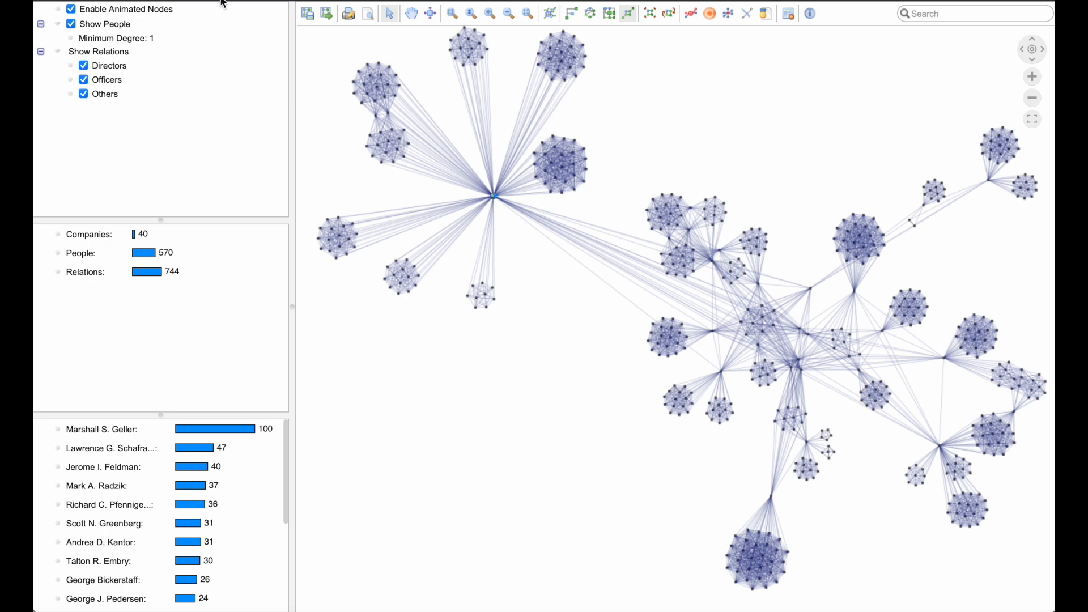
{"action": "left_click", "coordinate": [83, 79]}
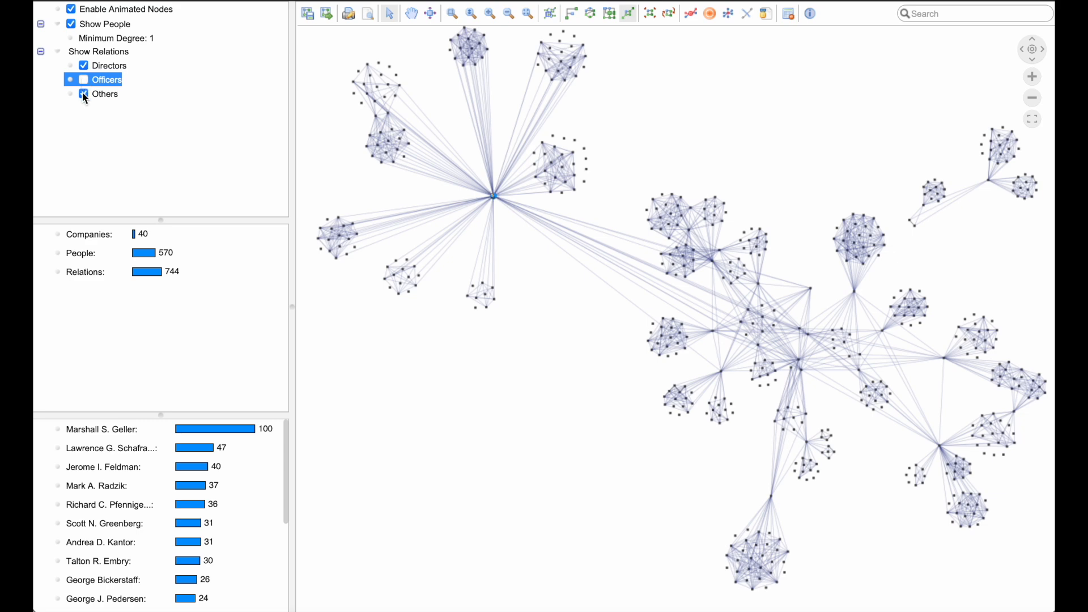
{"action": "left_click", "coordinate": [83, 94]}
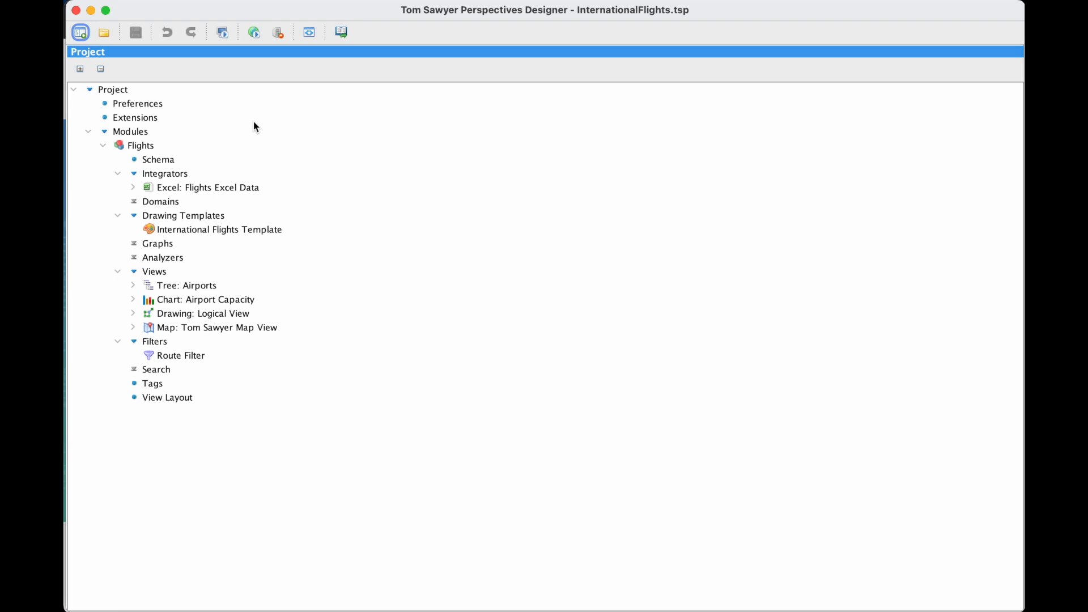
Add a Tree view named Threshold Input to the Flights module's views, with no domains selected.
{"action": "left_click", "coordinate": [162, 274]}
{"action": "right_click", "coordinate": [161, 272]}
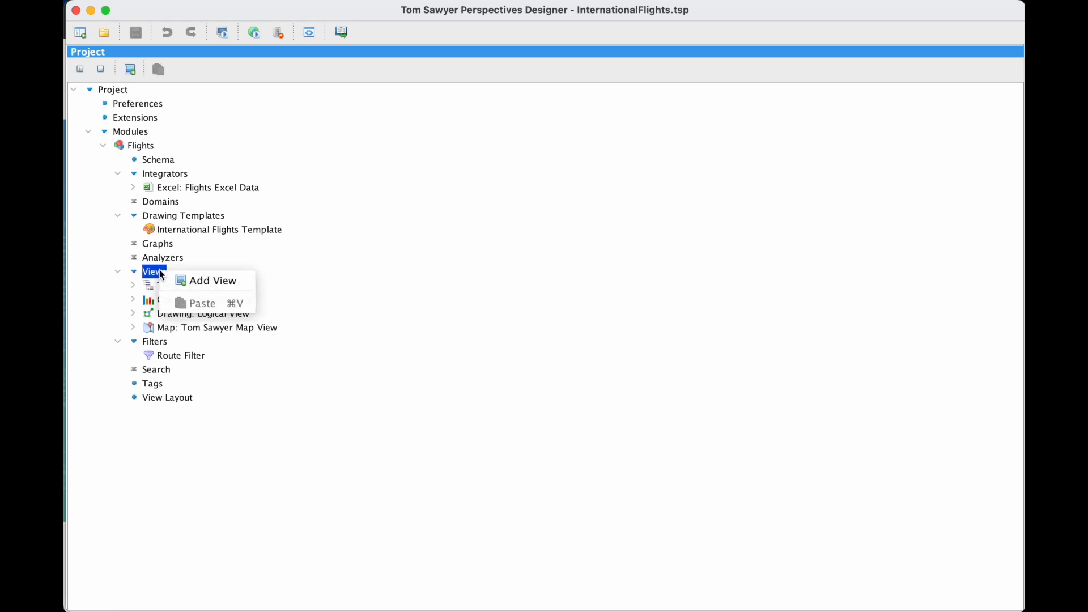
{"action": "left_click", "coordinate": [235, 282]}
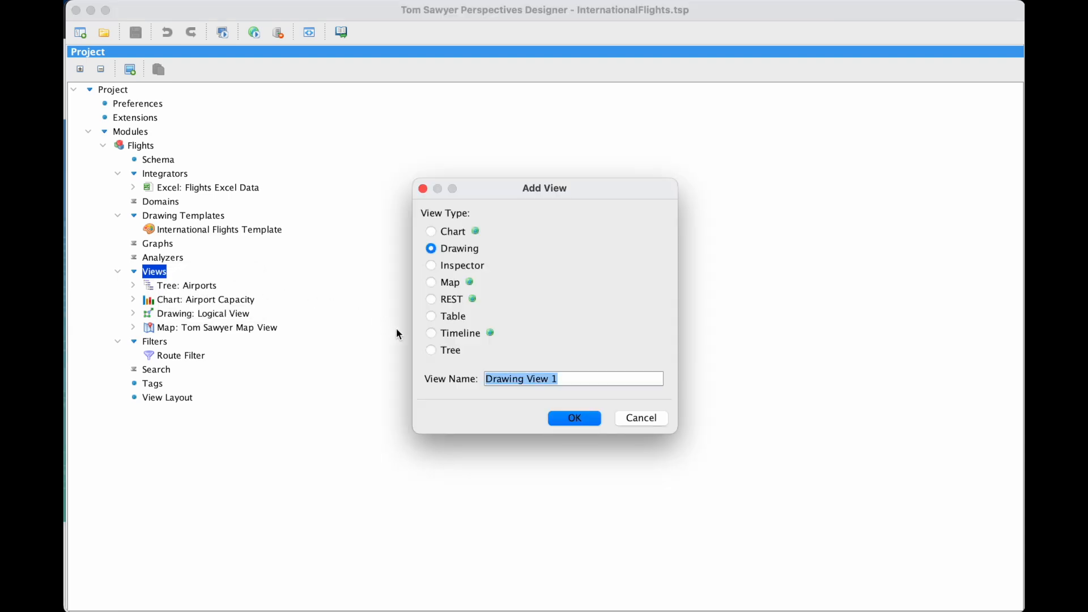
{"action": "left_click", "coordinate": [432, 352]}
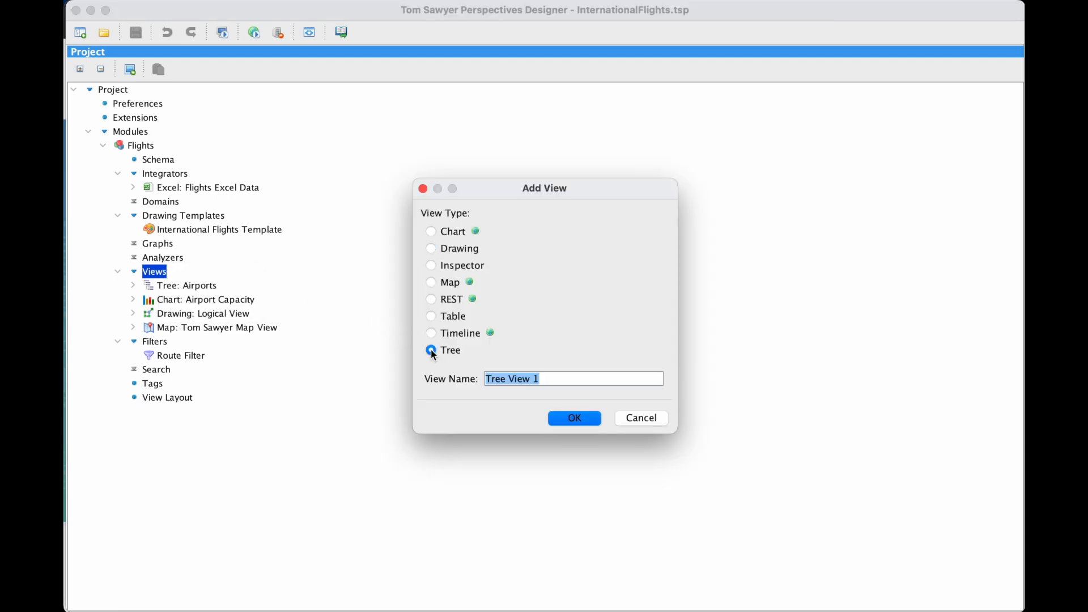
{"action": "type", "text": "Threshold Input"}
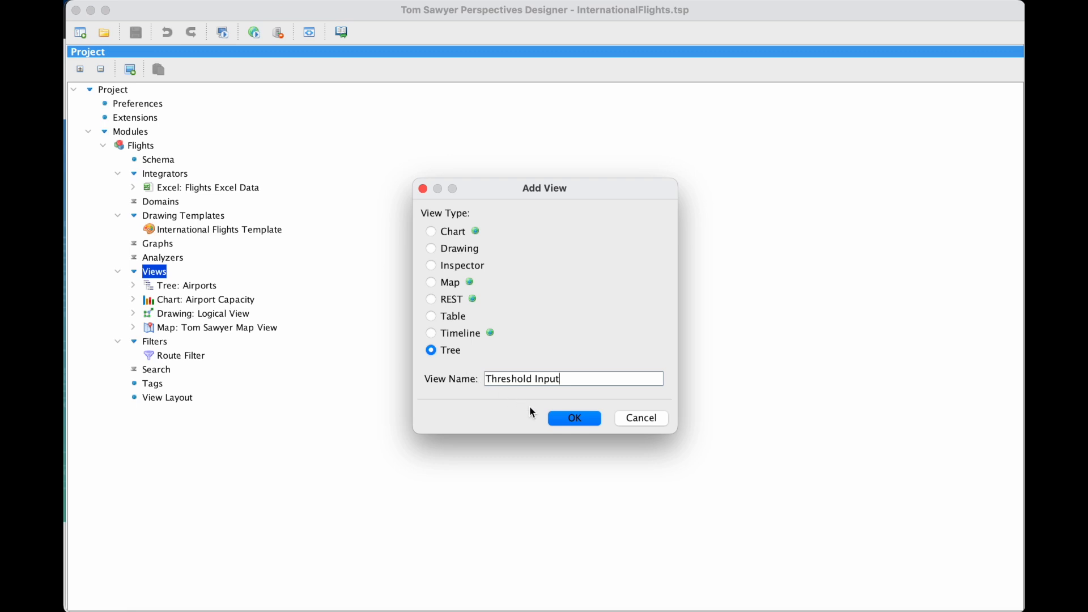
{"action": "left_click", "coordinate": [562, 419]}
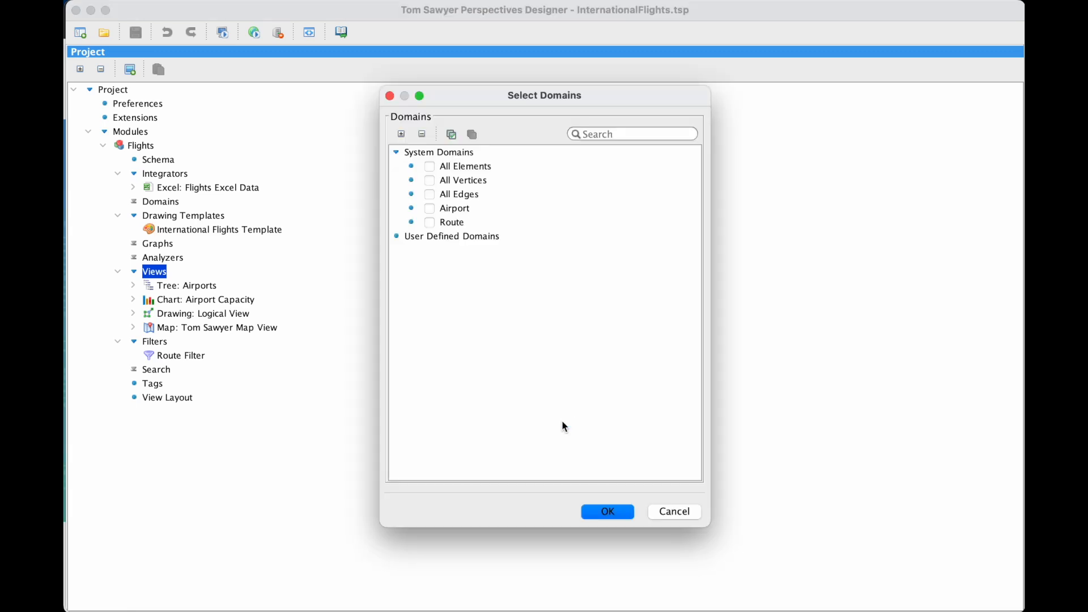
{"action": "left_click", "coordinate": [614, 517]}
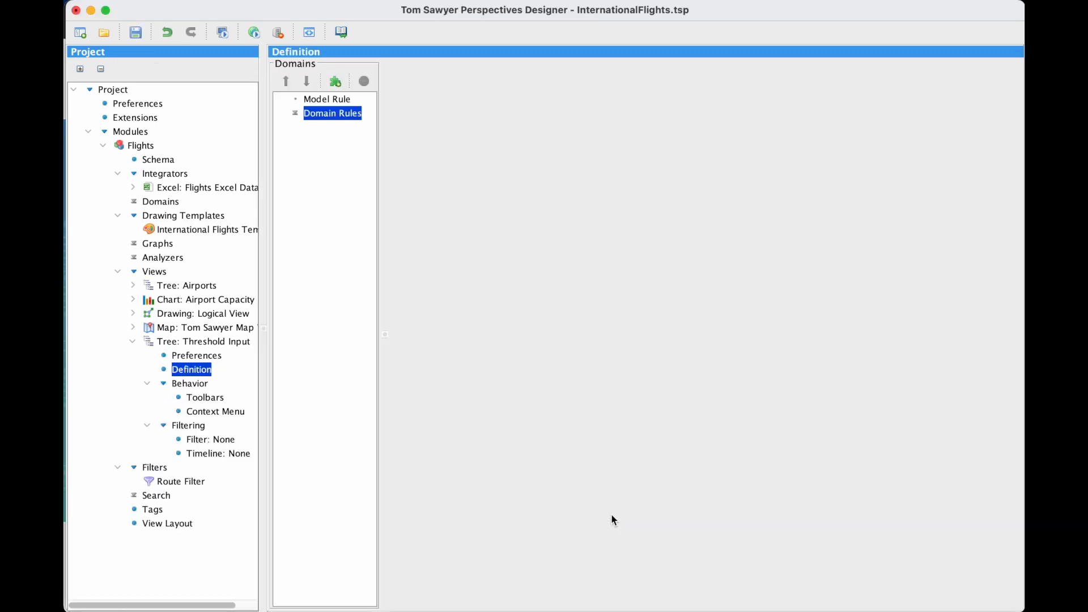
Add a tree node action described as Threshold Input to the model rule, with ID TreeNode.CapacityThreshold and parent $rootTreeNode().
{"action": "left_click", "coordinate": [345, 100]}
{"action": "right_click", "coordinate": [446, 106]}
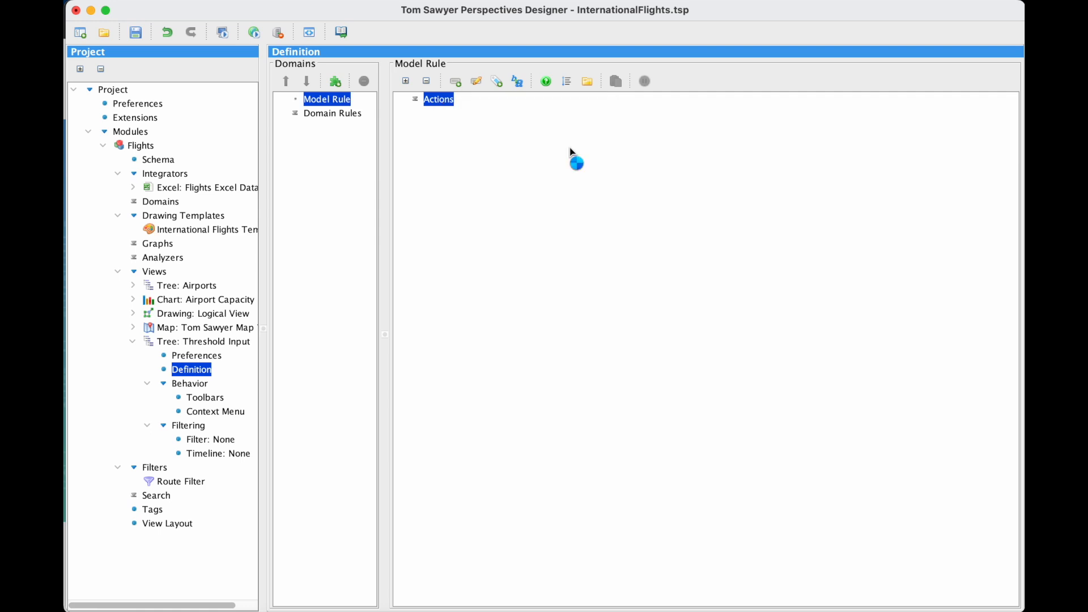
{"action": "left_click", "coordinate": [570, 148]}
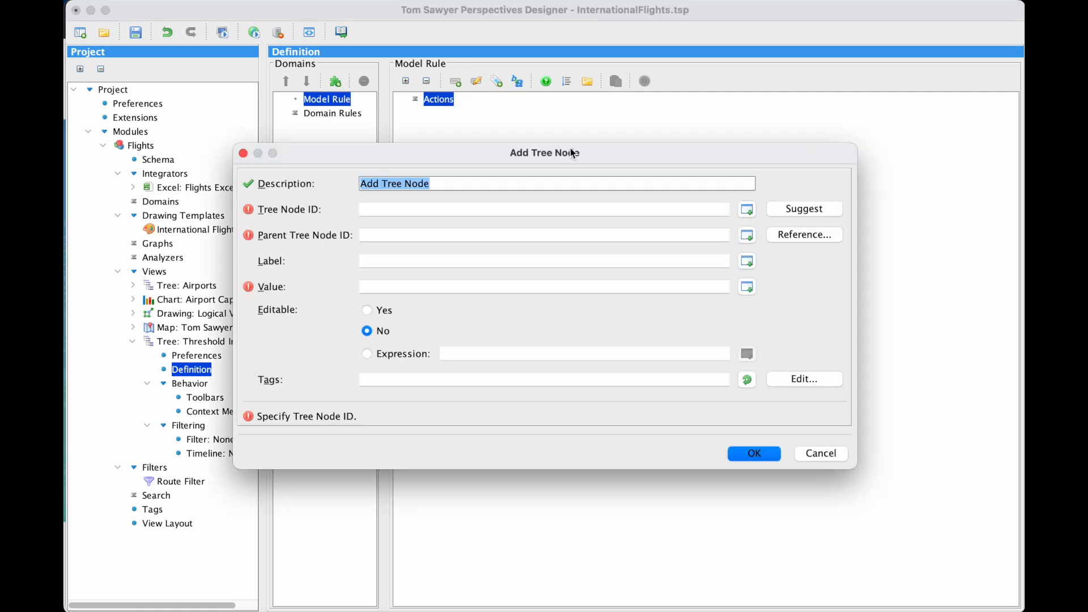
{"action": "type", "text": "Threshold Input"}
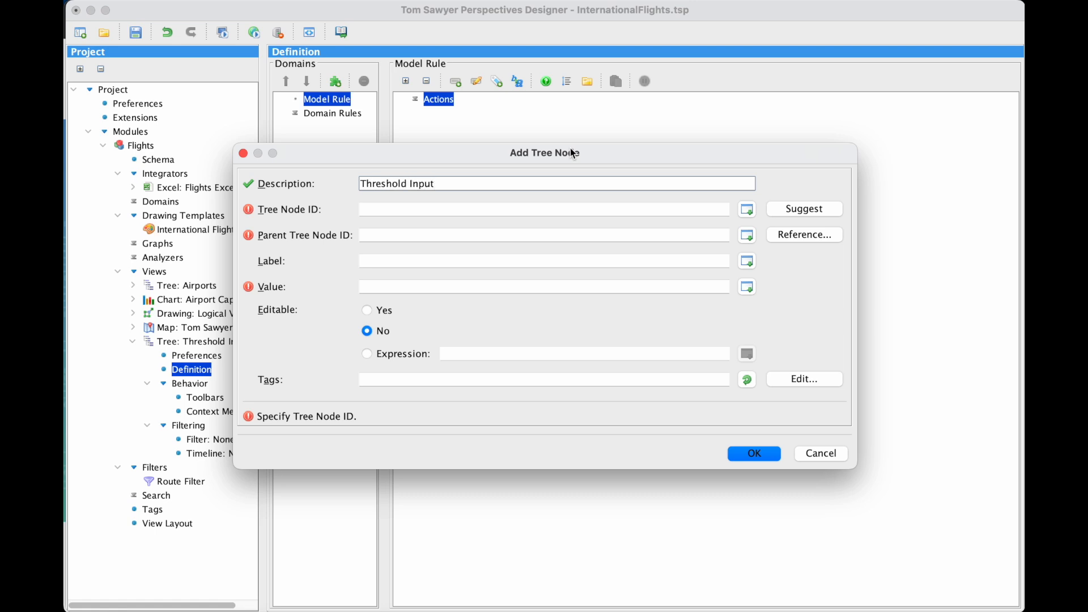
{"action": "left_click", "coordinate": [550, 209]}
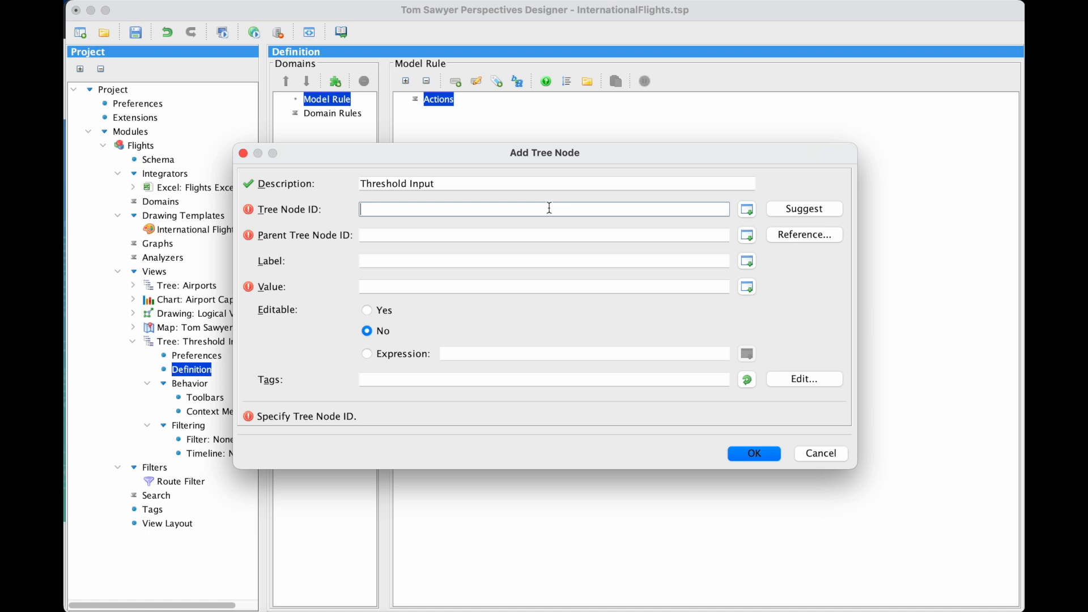
{"action": "type", "text": "TreeNode."}
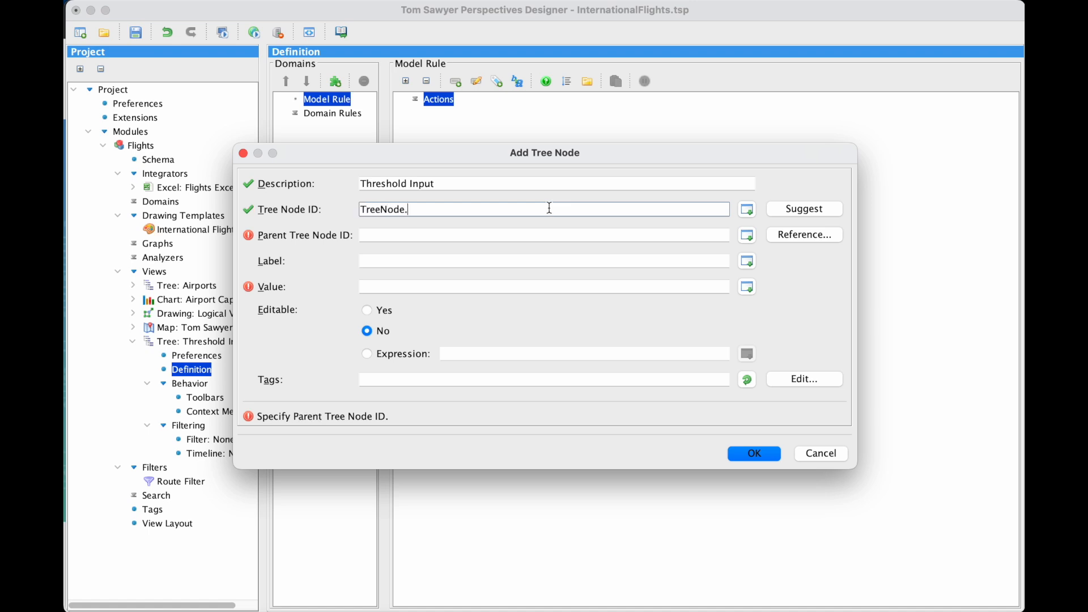
{"action": "type", "text": "CapacityThreshold"}
{"action": "left_click", "coordinate": [785, 242]}
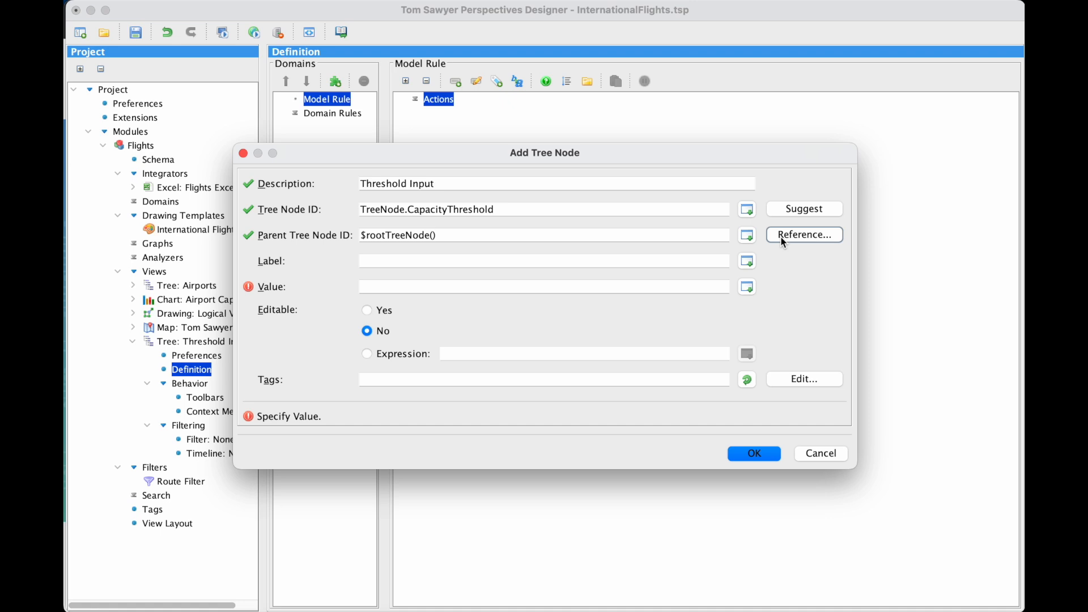
Label the tree node "Capacity Threshold 2022:", set its value to <<Capacity Threshold>>, and make it editable.
{"action": "left_click", "coordinate": [664, 262]}
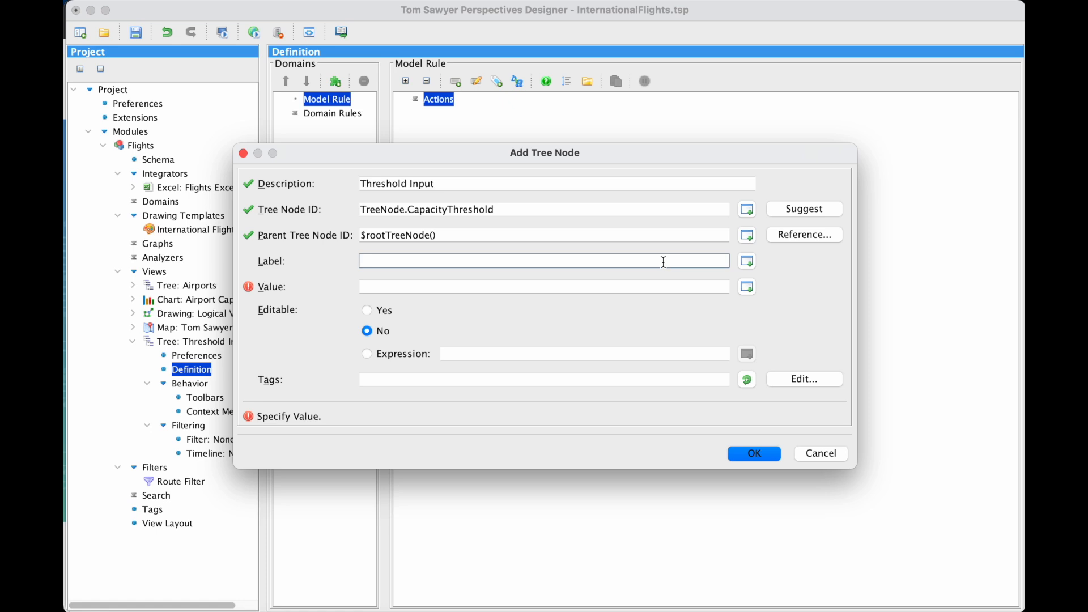
{"action": "type", "text": "Capacity Threshold 2022:"}
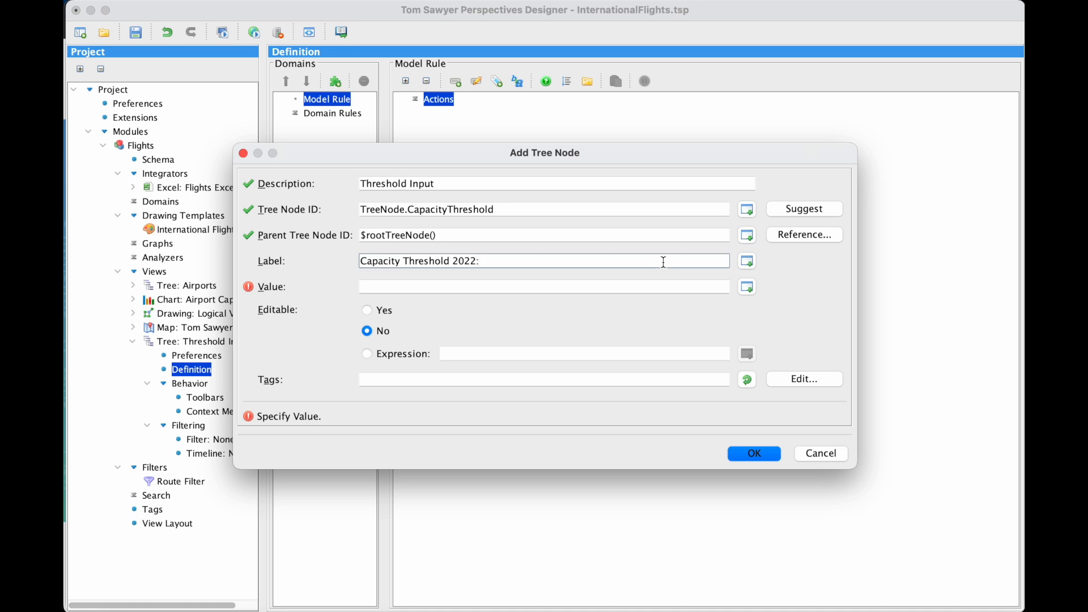
{"action": "left_click", "coordinate": [658, 288]}
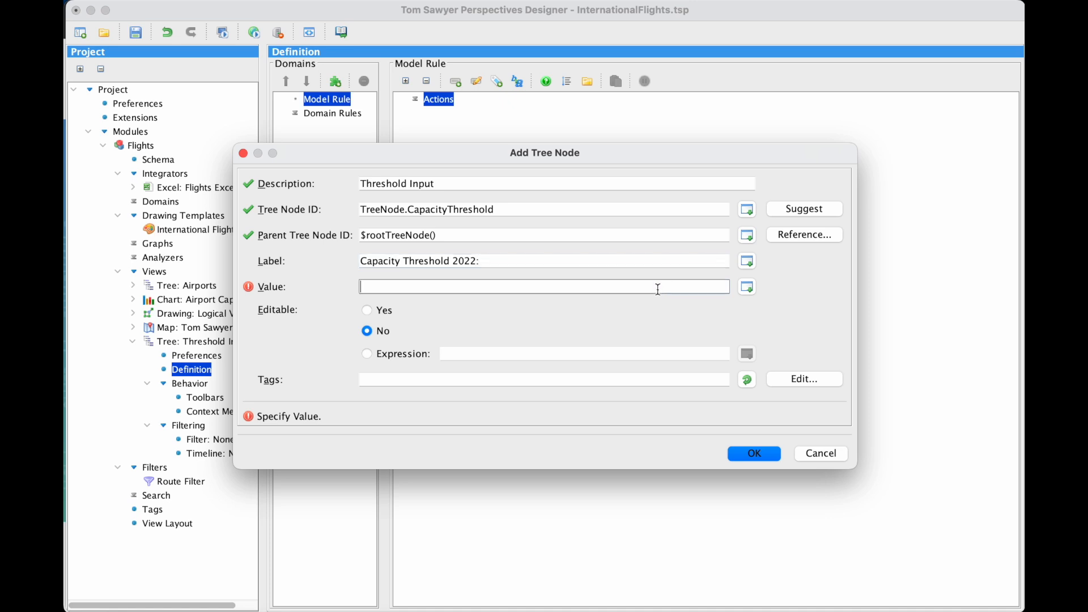
{"action": "type", "text": "<<"}
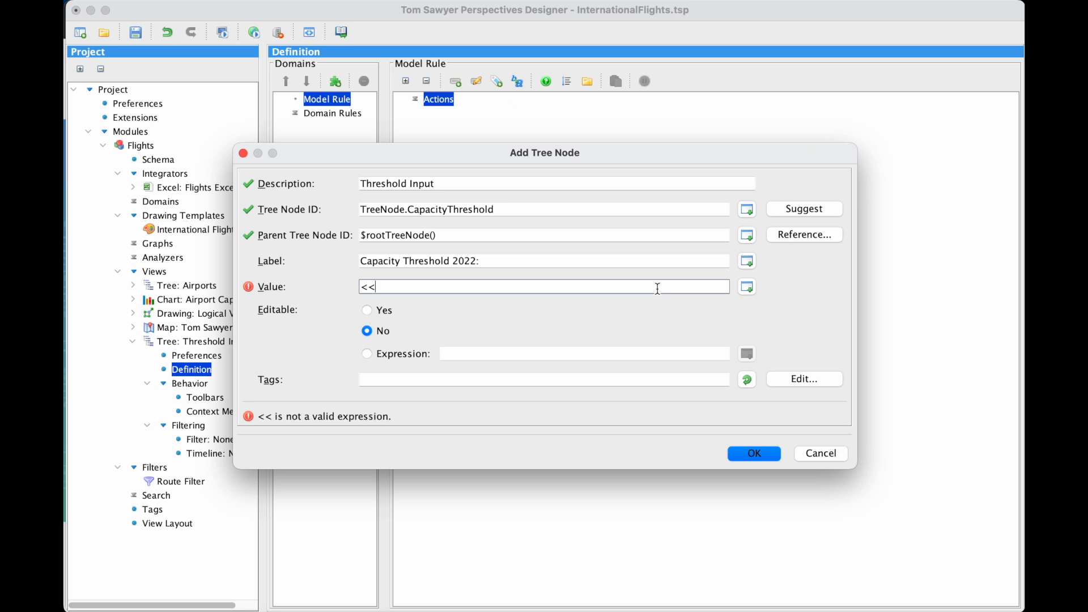
{"action": "type", "text": "Capa"}
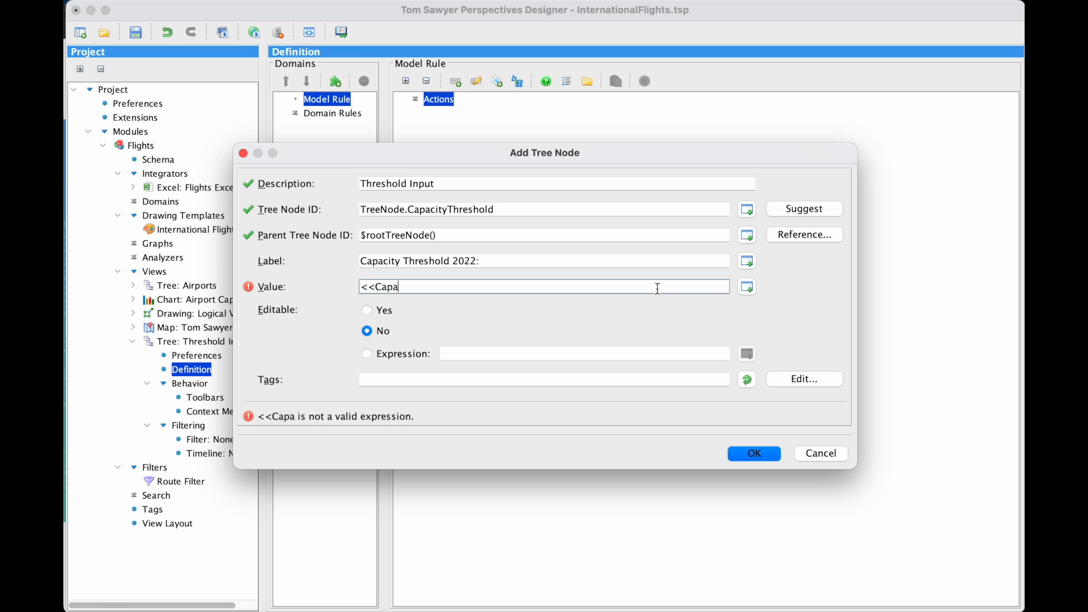
{"action": "type", "text": "city Threshold"}
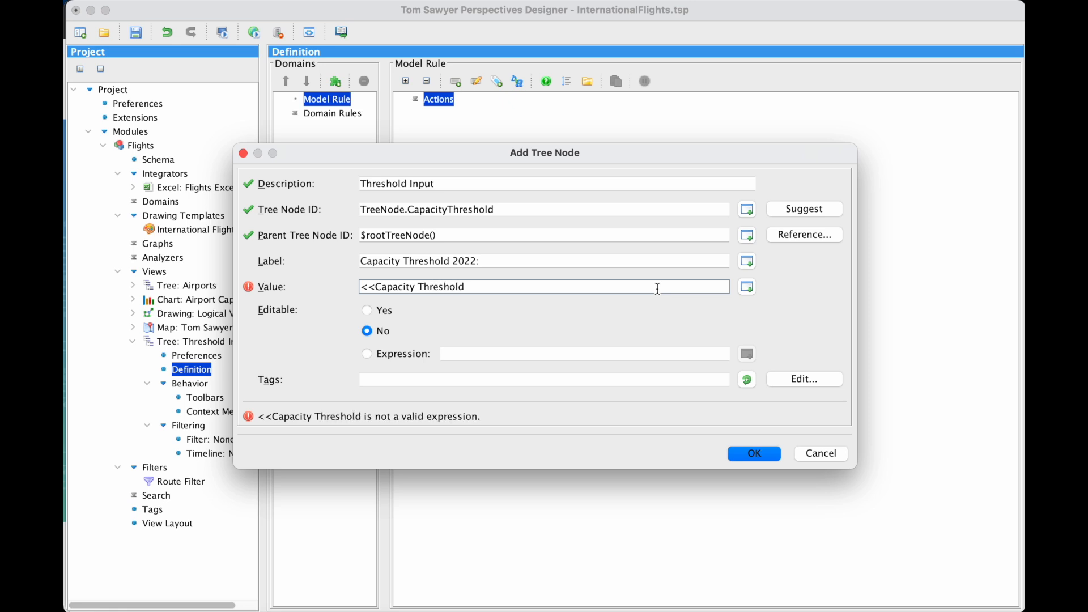
{"action": "type", "text": ">>"}
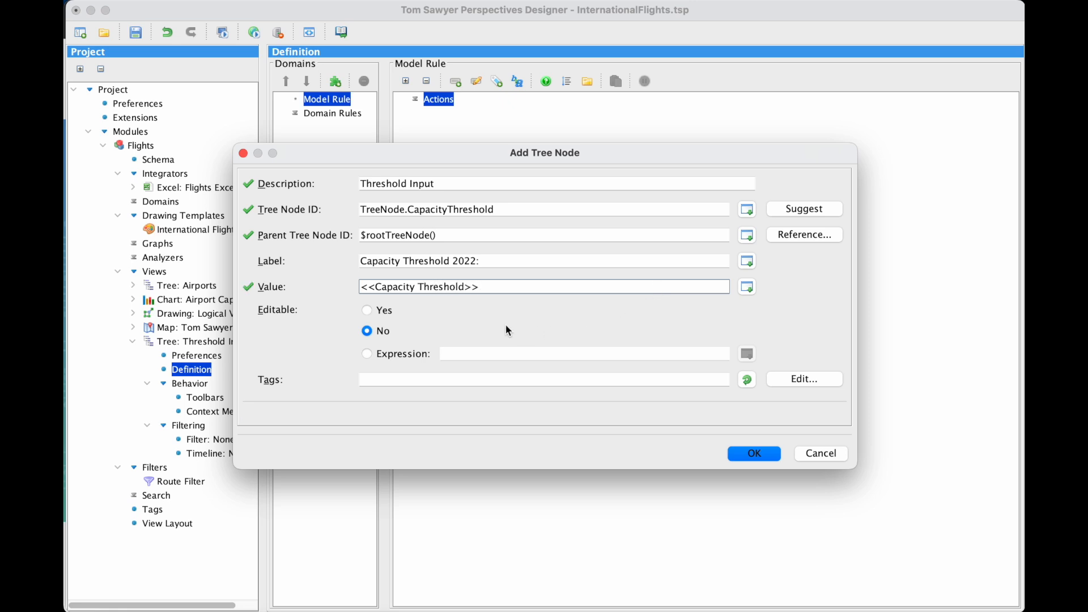
{"action": "left_click", "coordinate": [367, 311]}
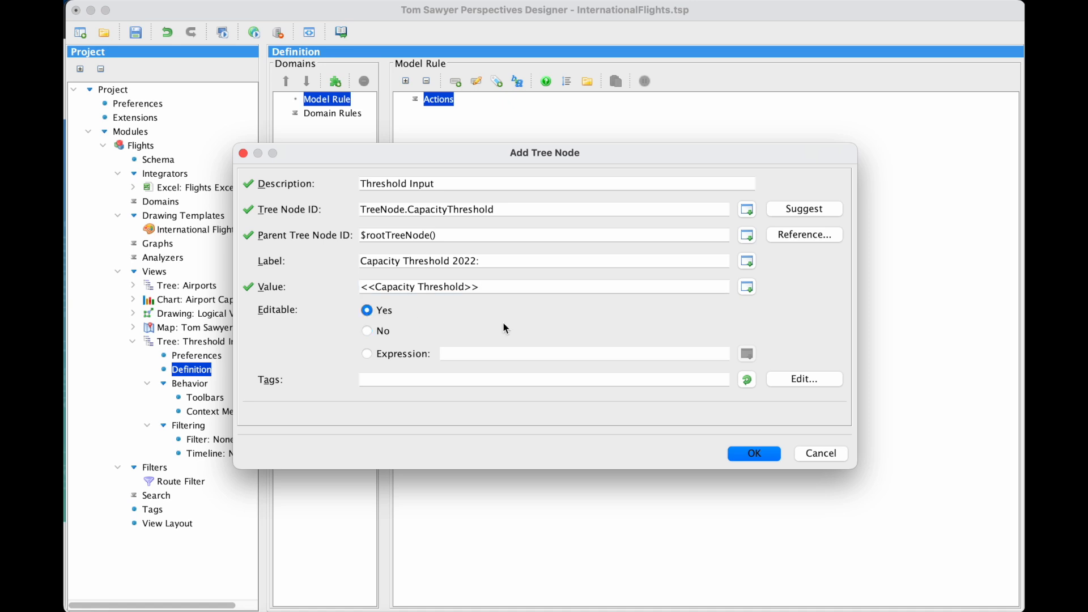
{"action": "left_click", "coordinate": [754, 453]}
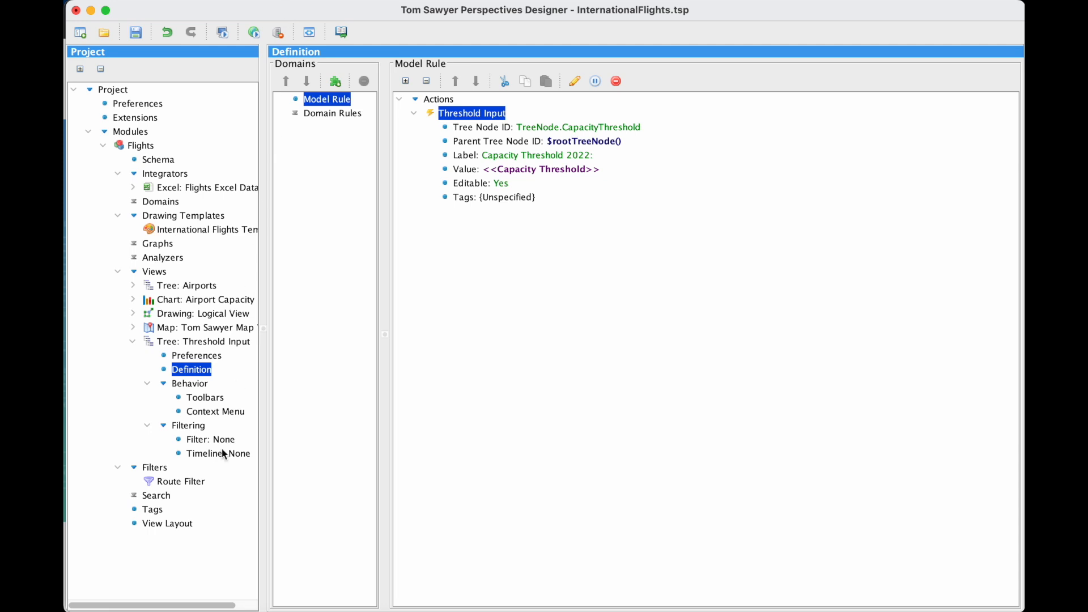
In the view layout, split the Airports pane vertically and place the Threshold Input tree view in a short pane above Airports.
{"action": "left_click", "coordinate": [181, 527]}
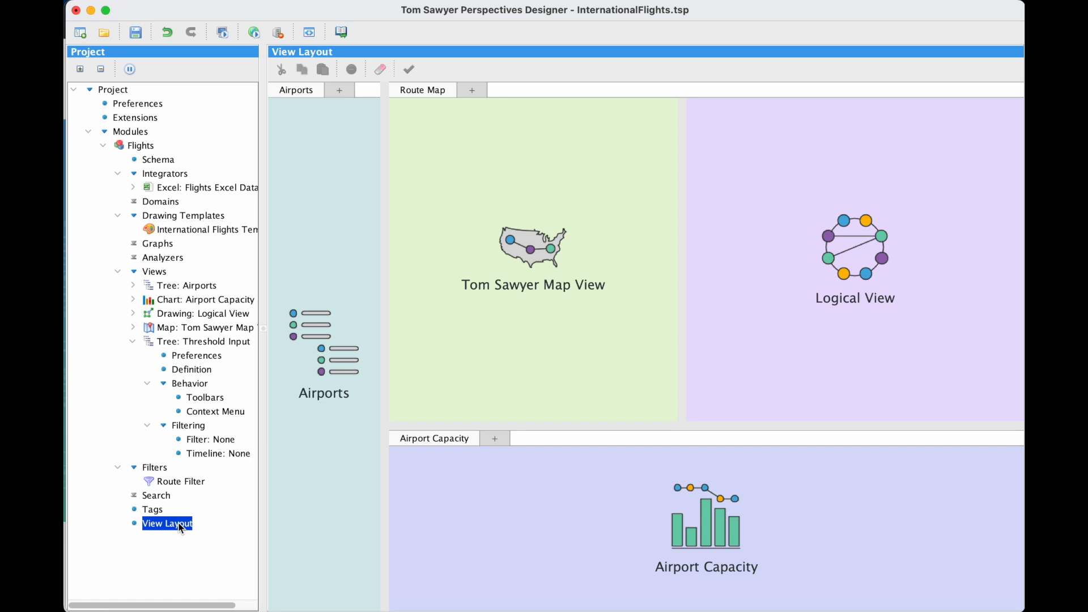
{"action": "right_click", "coordinate": [307, 261]}
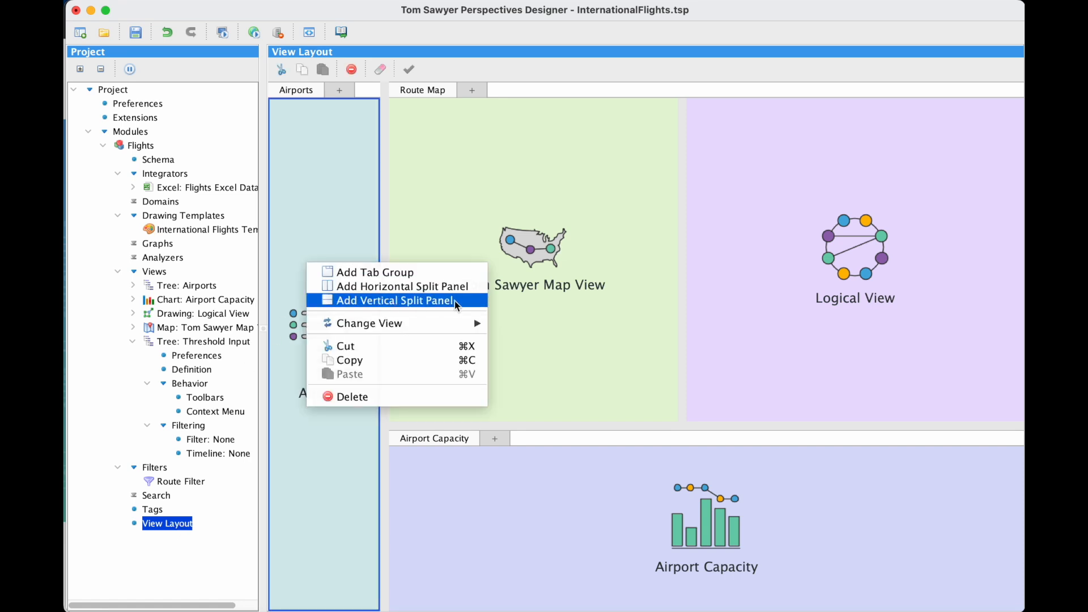
{"action": "left_click", "coordinate": [470, 301]}
{"action": "left_click_drag", "start_coordinate": [328, 242], "coordinate": [325, 425]}
{"action": "right_click", "coordinate": [325, 222]}
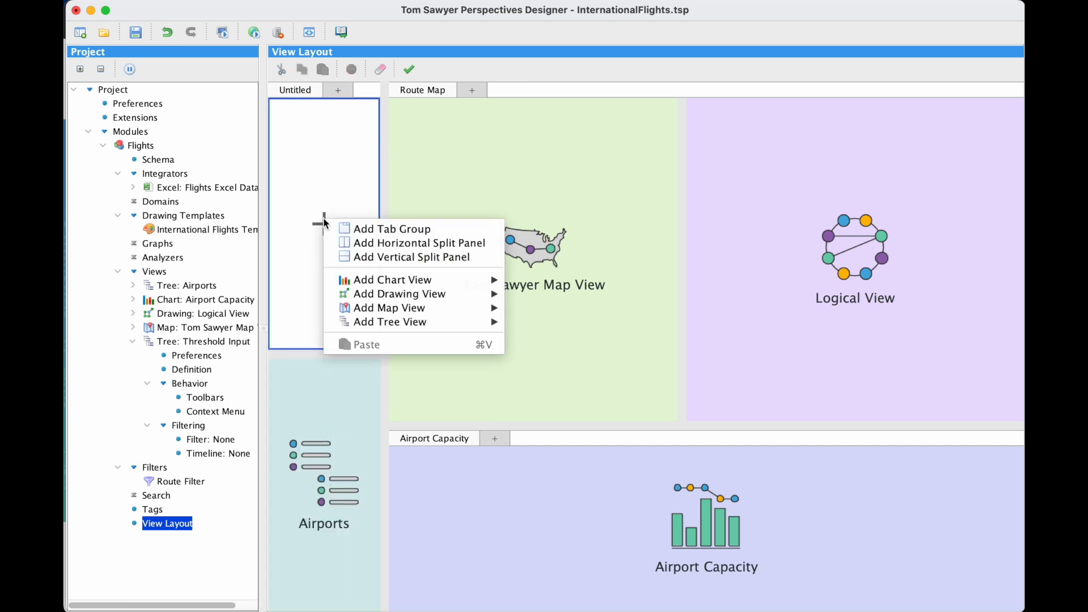
{"action": "mouse_move", "coordinate": [469, 321]}
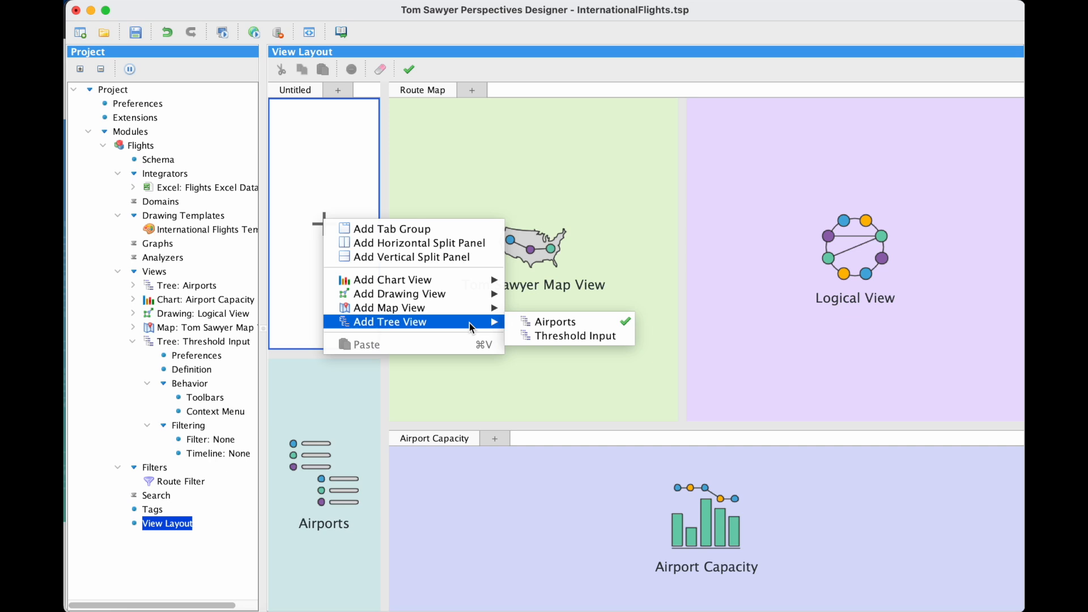
{"action": "left_click", "coordinate": [554, 337]}
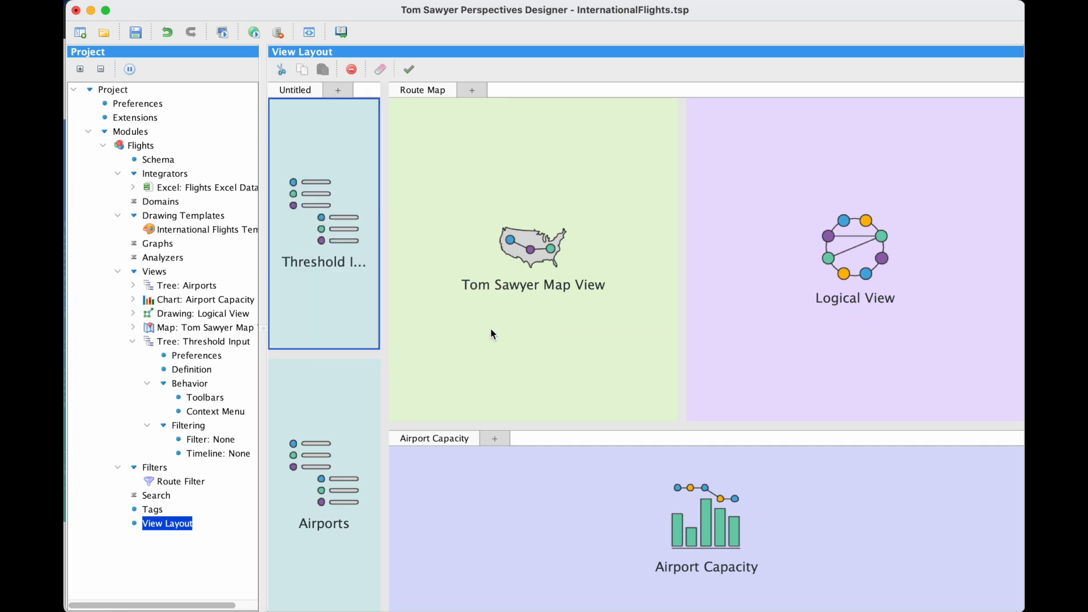
{"action": "left_click_drag", "start_coordinate": [342, 352], "coordinate": [344, 177]}
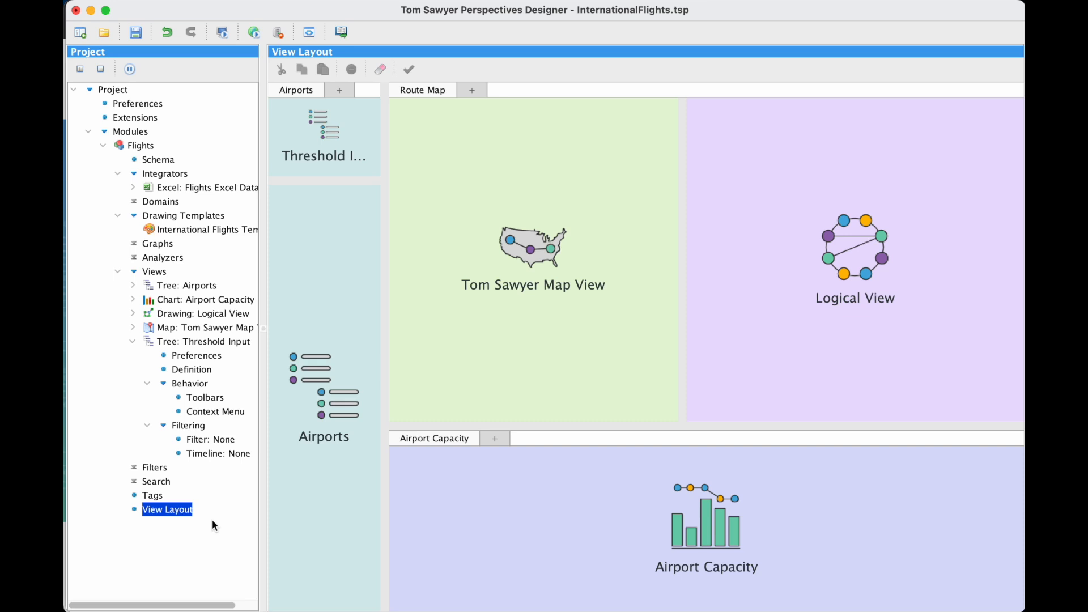
Add a filter named Capacity Threshold 2022 to the Flights module.
{"action": "left_click", "coordinate": [166, 467]}
{"action": "right_click", "coordinate": [166, 468]}
{"action": "left_click", "coordinate": [243, 482]}
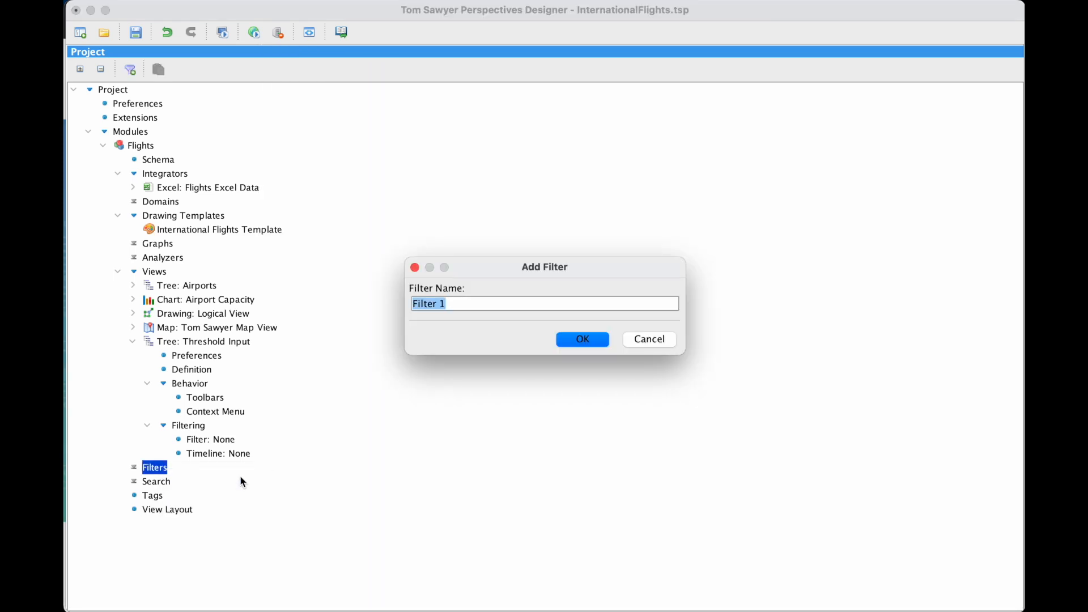
{"action": "type", "text": "Capacity Threshold 2022"}
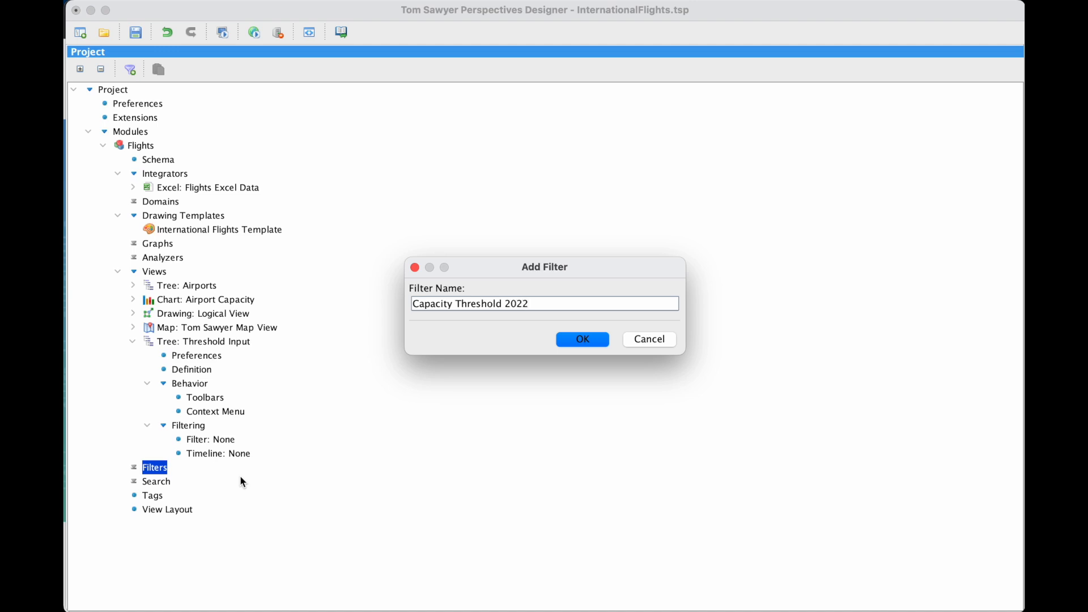
{"action": "key", "text": "Return"}
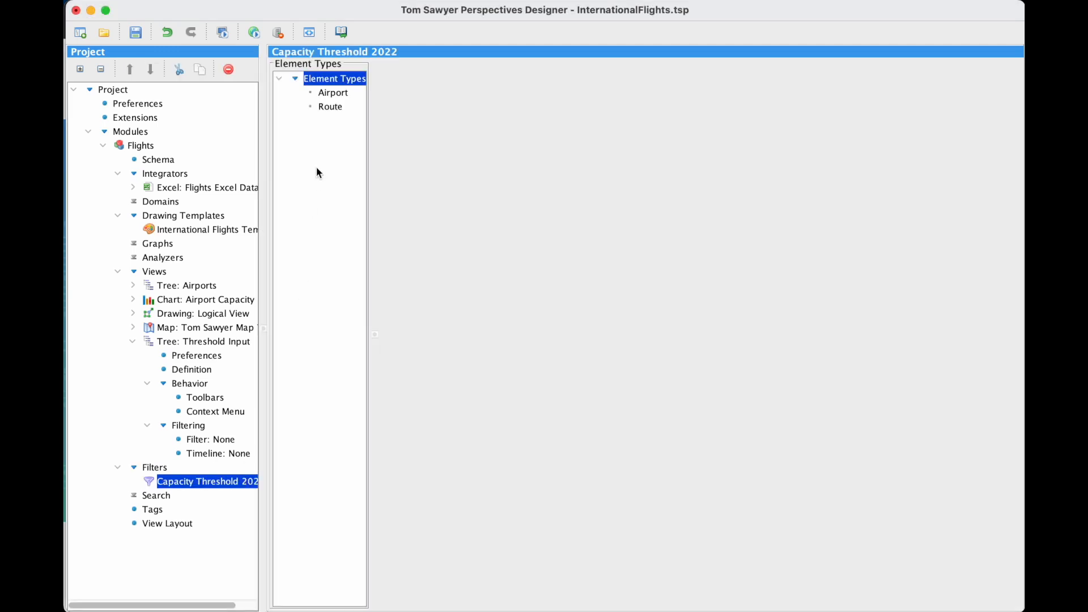
Start a comparison condition for the Airport element type in the filter, with <Capacity in 2022> as the first expression.
{"action": "left_click", "coordinate": [338, 93]}
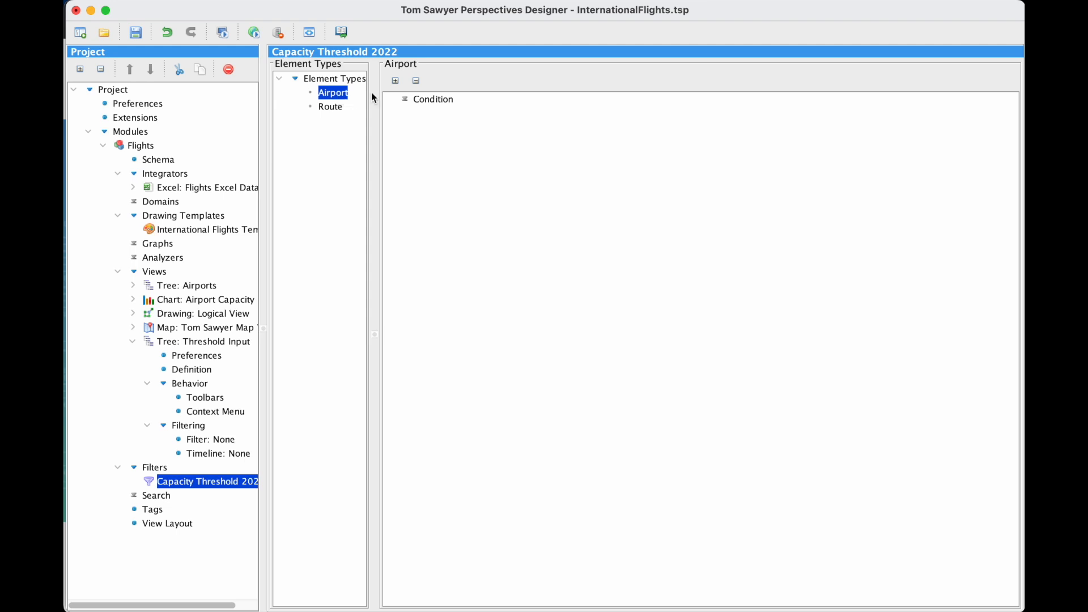
{"action": "right_click", "coordinate": [442, 102]}
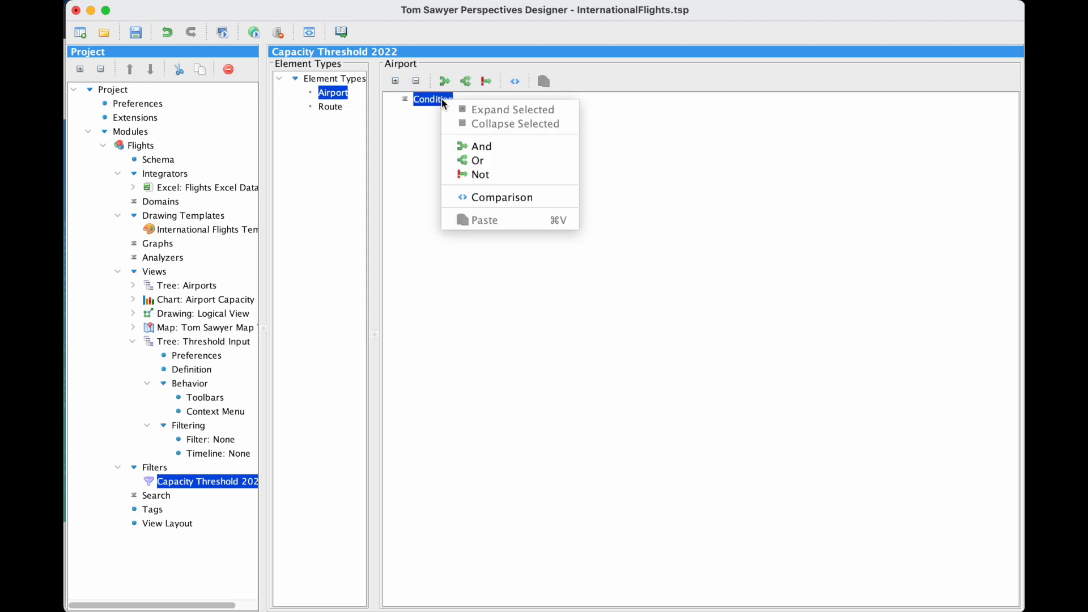
{"action": "left_click", "coordinate": [545, 196]}
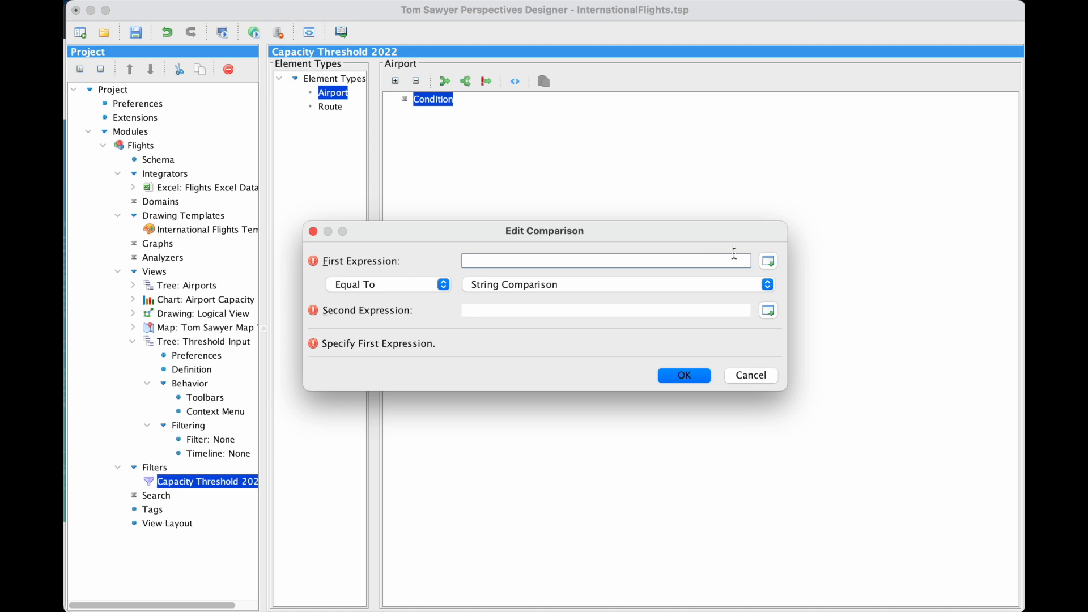
{"action": "left_click", "coordinate": [768, 262]}
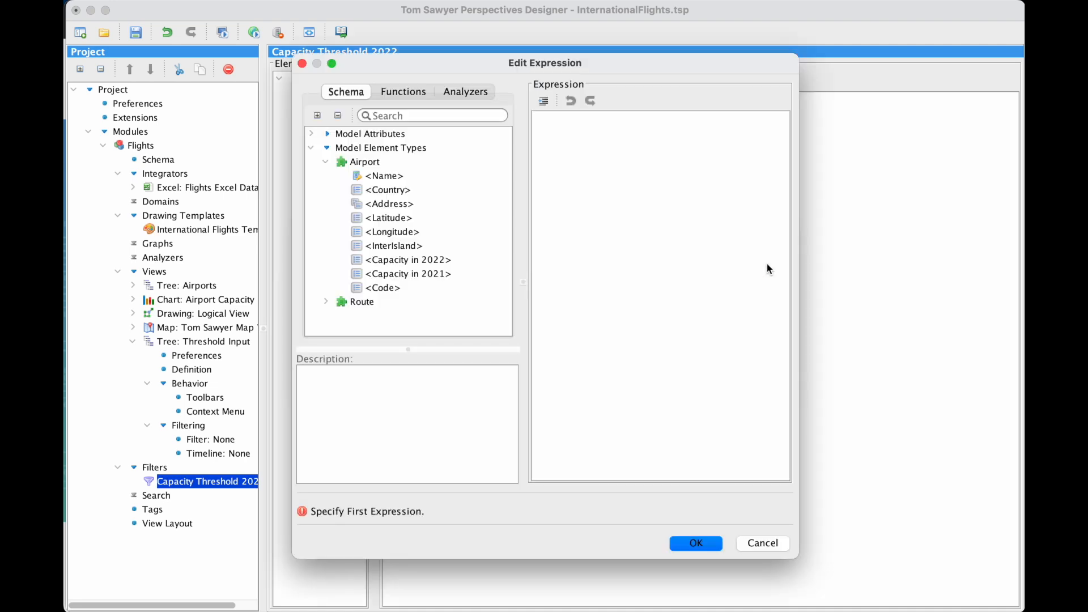
{"action": "left_click", "coordinate": [445, 265]}
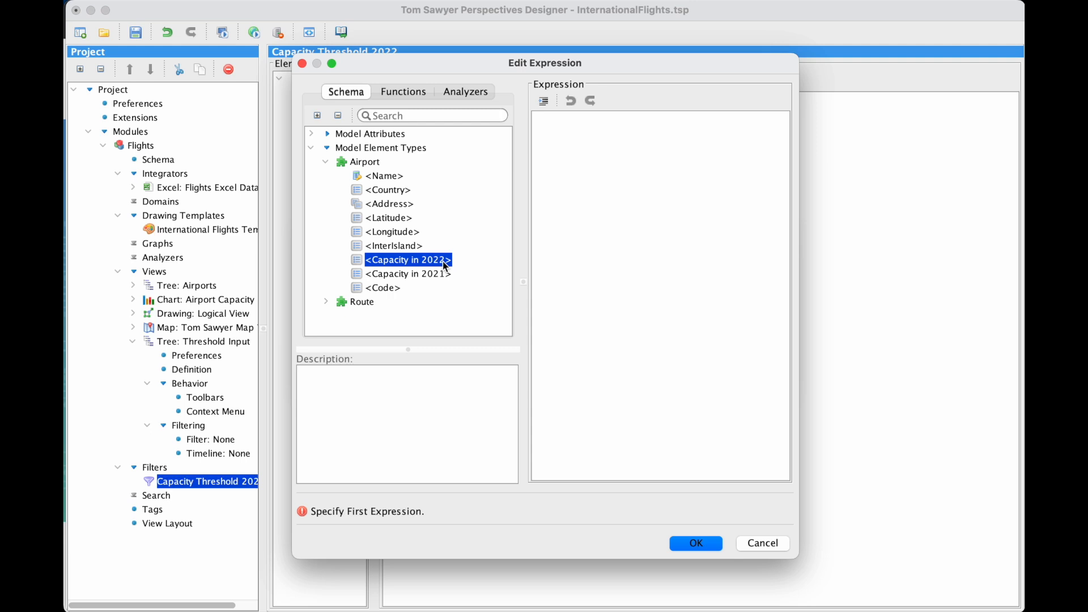
{"action": "double_click", "coordinate": [446, 266]}
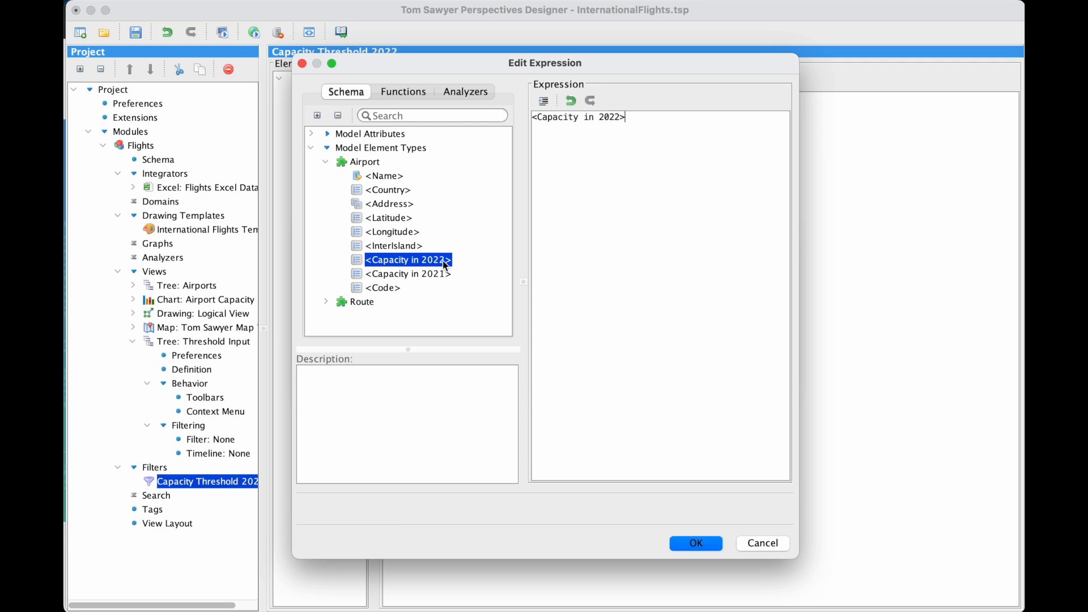
{"action": "left_click", "coordinate": [703, 550]}
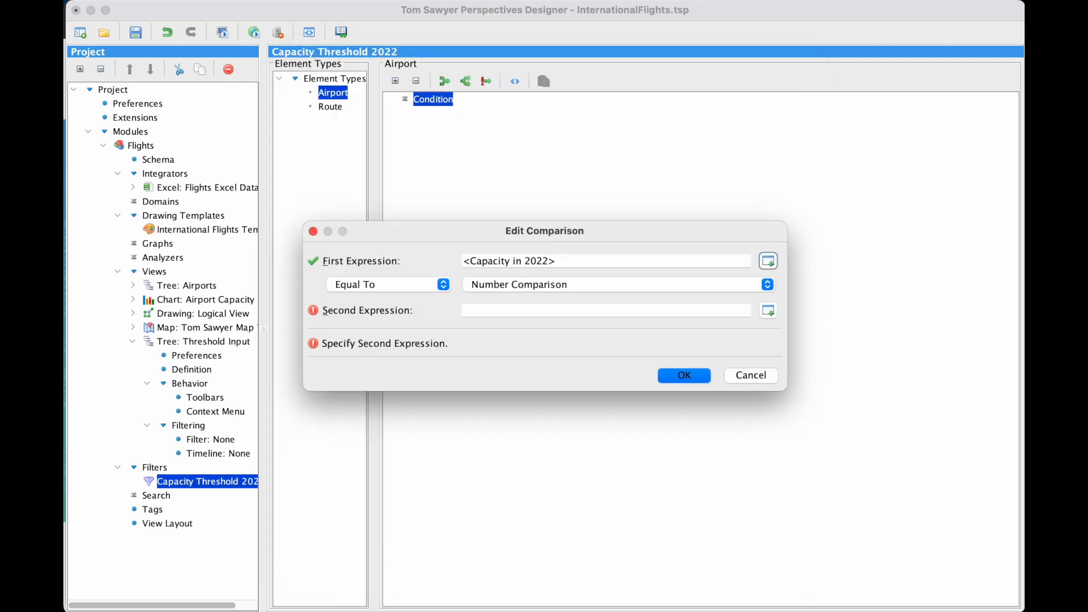
Set the comparison to Greater Than with the model attribute <<Capacity Threshold>> as the second expression, and accept the condition.
{"action": "left_click", "coordinate": [444, 284]}
{"action": "left_click", "coordinate": [428, 325]}
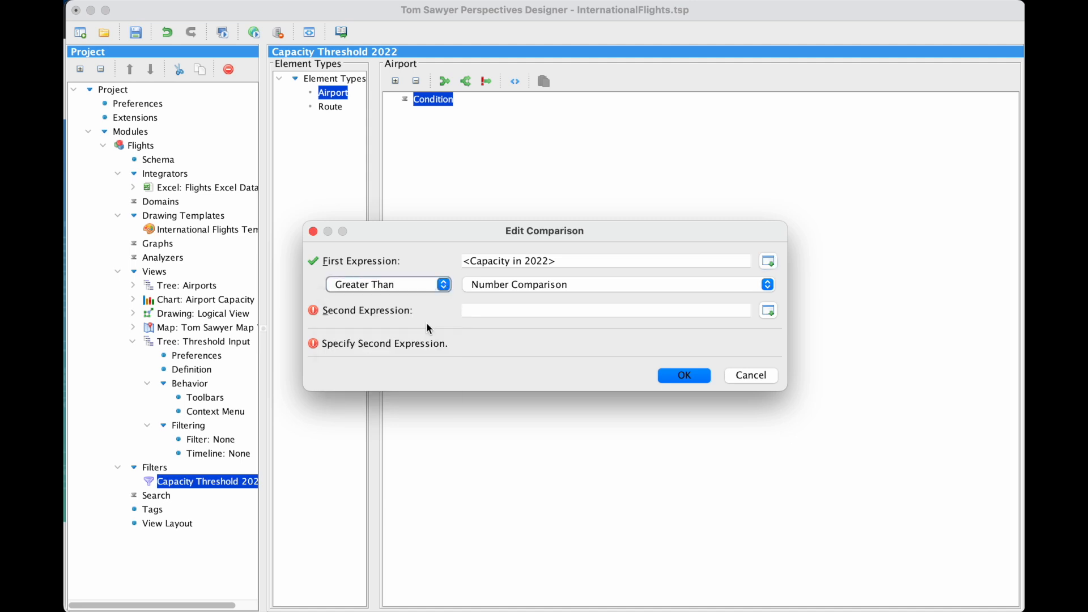
{"action": "left_click", "coordinate": [768, 310]}
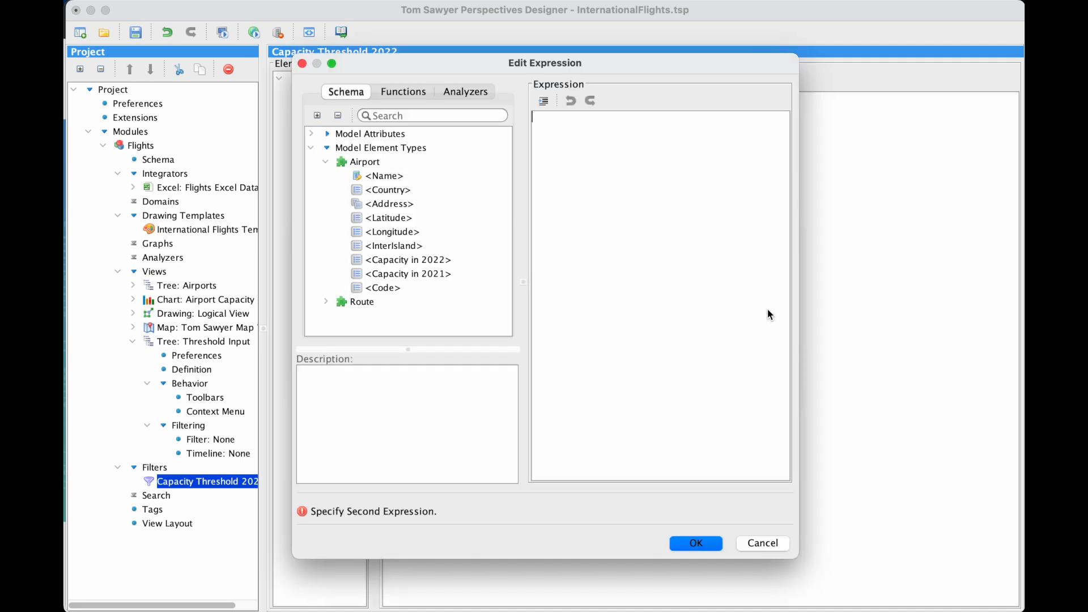
{"action": "left_click", "coordinate": [311, 134]}
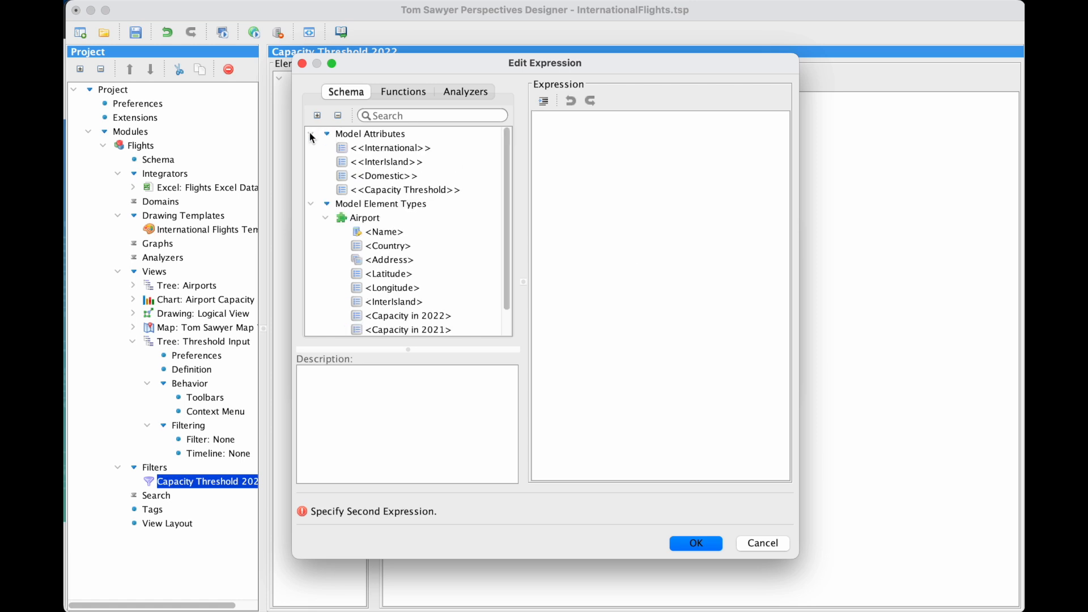
{"action": "left_click", "coordinate": [441, 193]}
{"action": "double_click", "coordinate": [442, 192]}
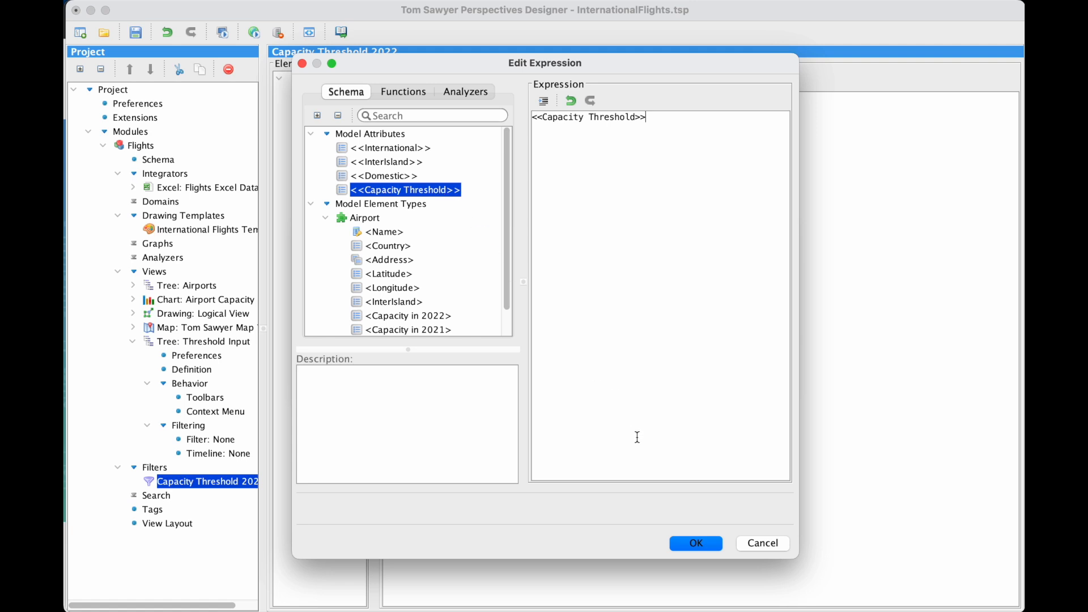
{"action": "left_click", "coordinate": [694, 545]}
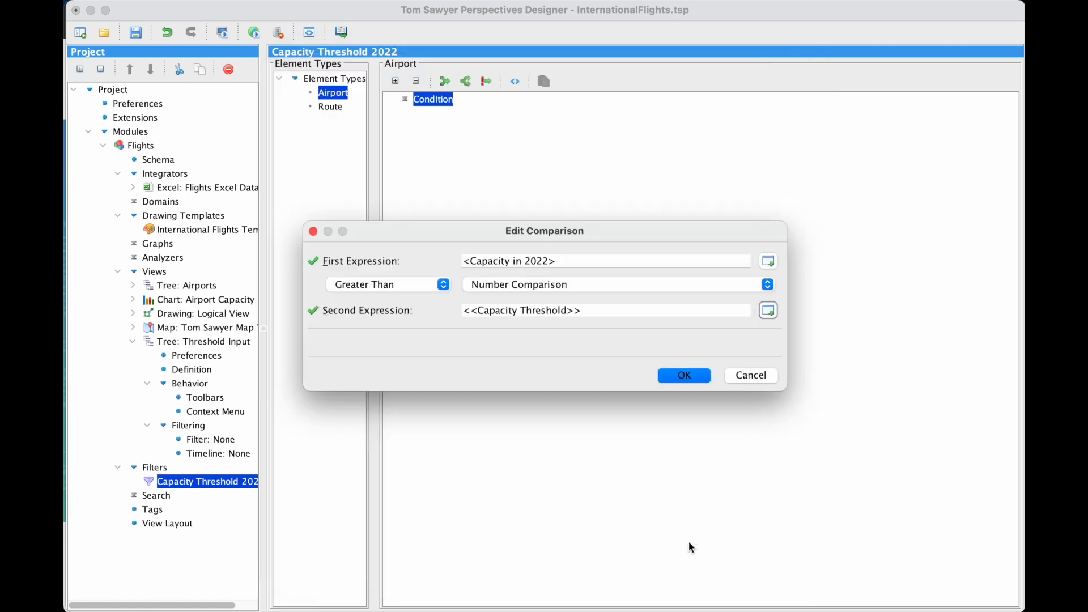
{"action": "left_click", "coordinate": [692, 374]}
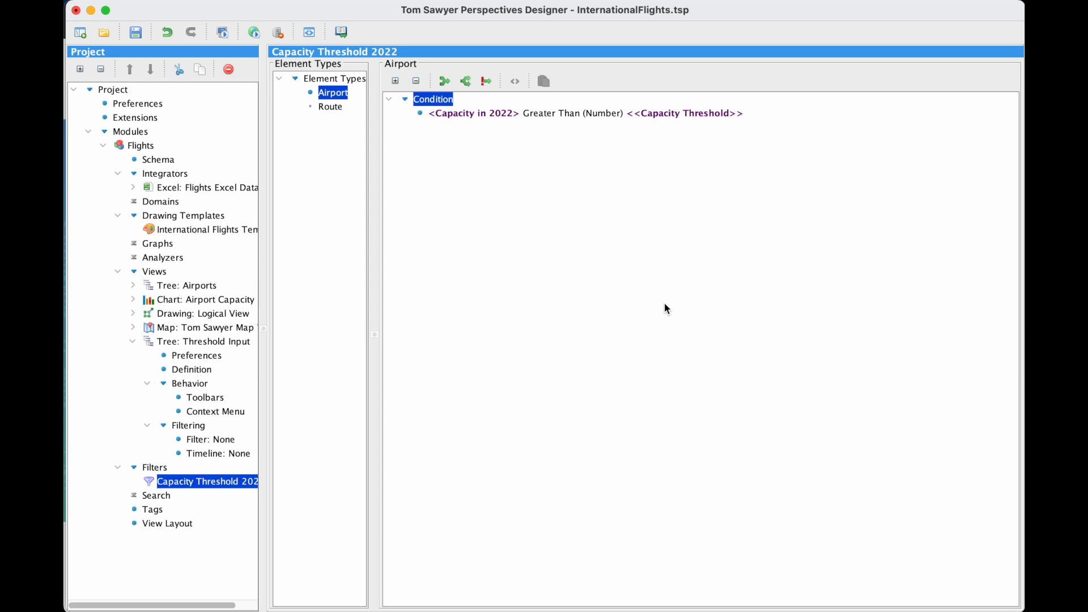
Assign the Capacity Threshold 2022 filter to both the Logical View drawing and the Tom Sawyer Map View.
{"action": "left_click", "coordinate": [133, 314]}
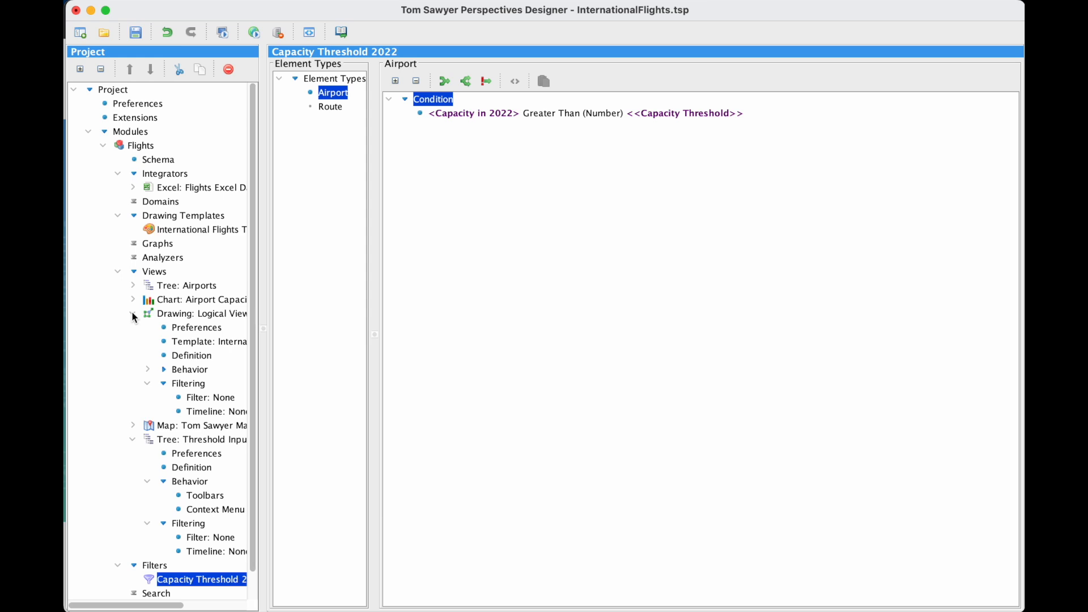
{"action": "double_click", "coordinate": [227, 400]}
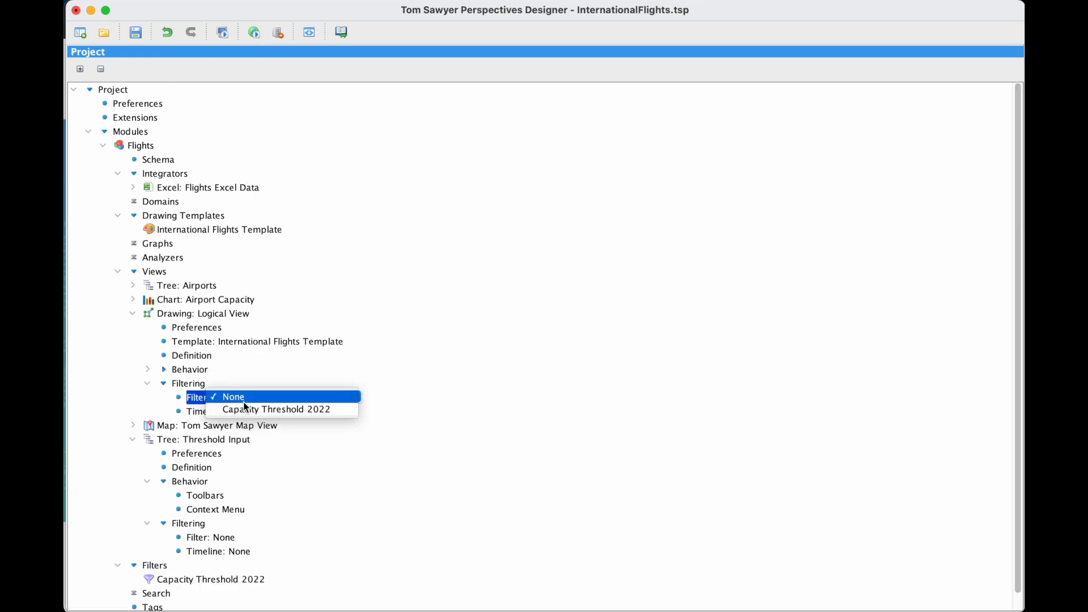
{"action": "left_click", "coordinate": [252, 410]}
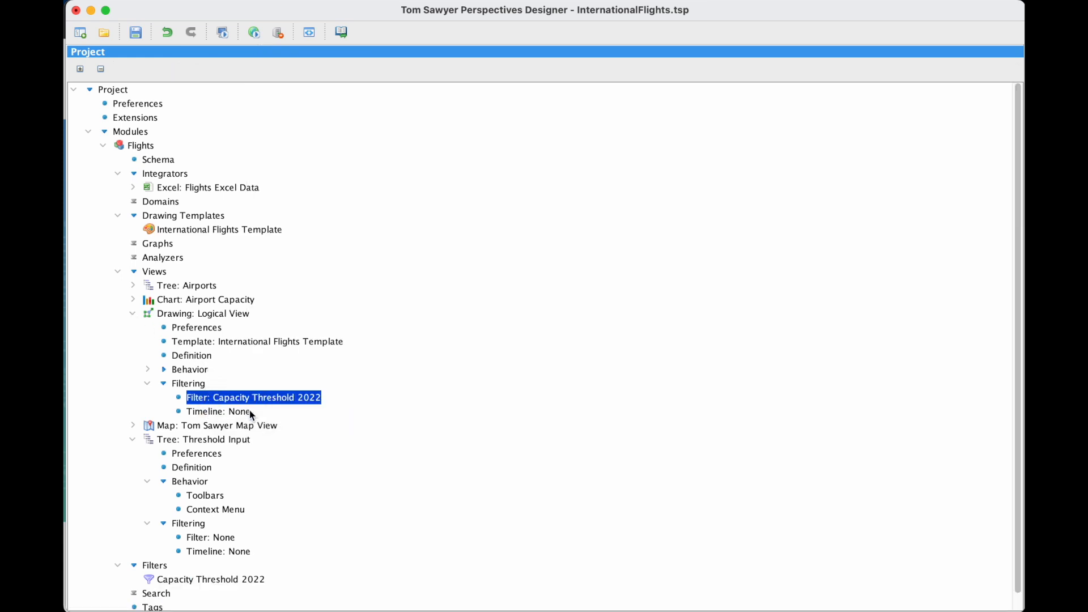
{"action": "left_click", "coordinate": [132, 426]}
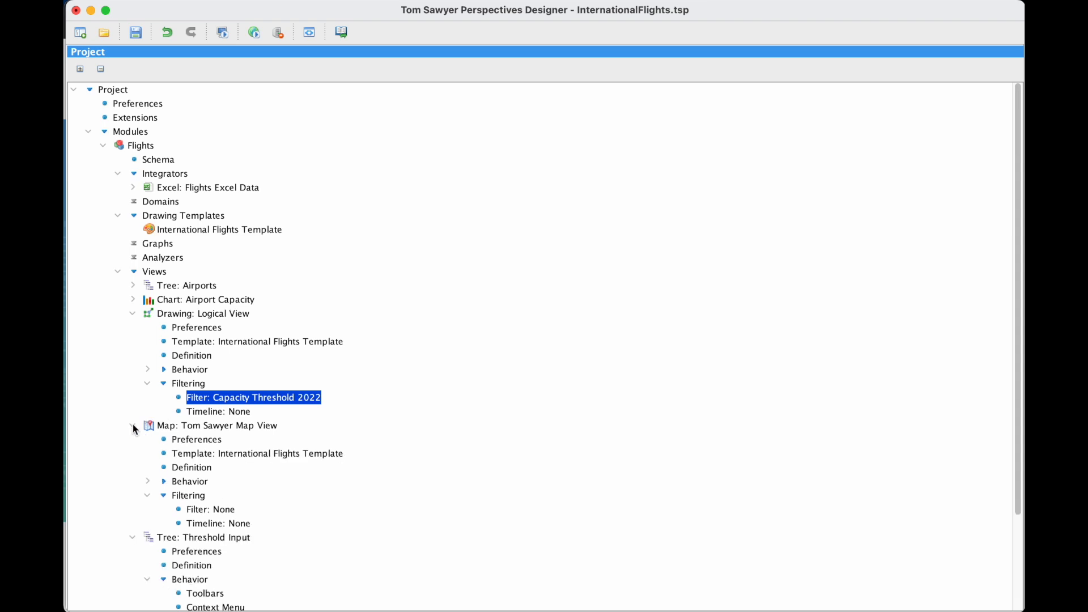
{"action": "left_click", "coordinate": [232, 510]}
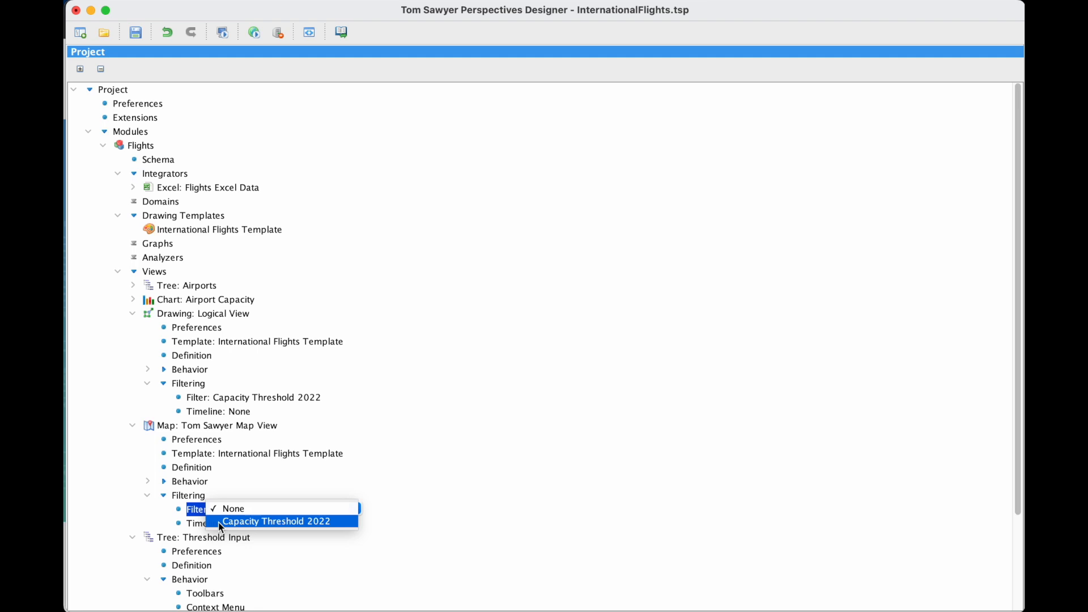
{"action": "left_click", "coordinate": [221, 522]}
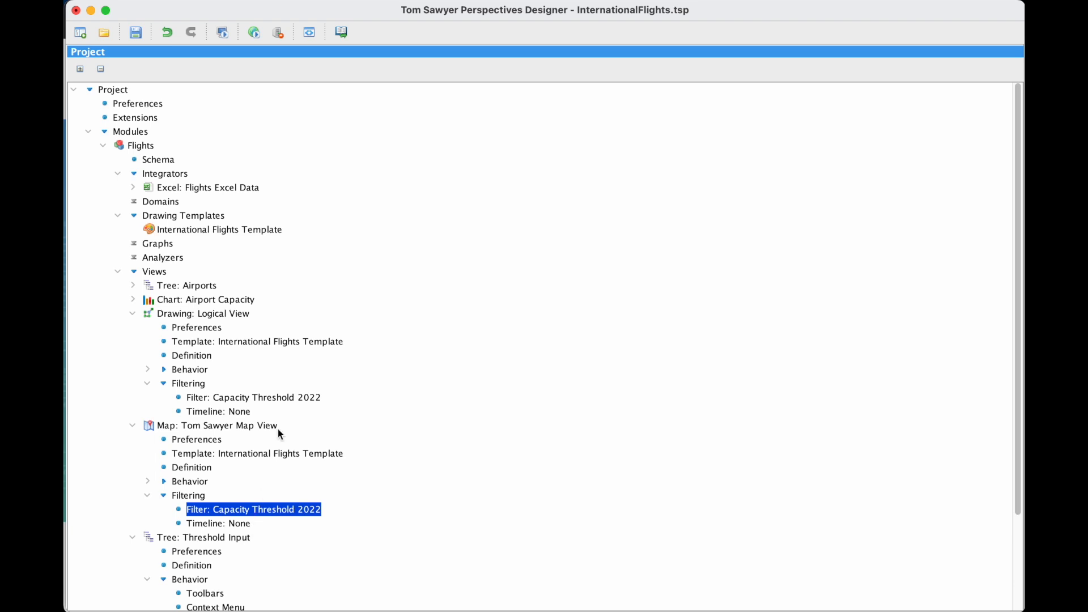
Preview the project in the web browser and set Capacity Threshold 2022 to 15 in the Threshold Input tree.
{"action": "left_click", "coordinate": [254, 32]}
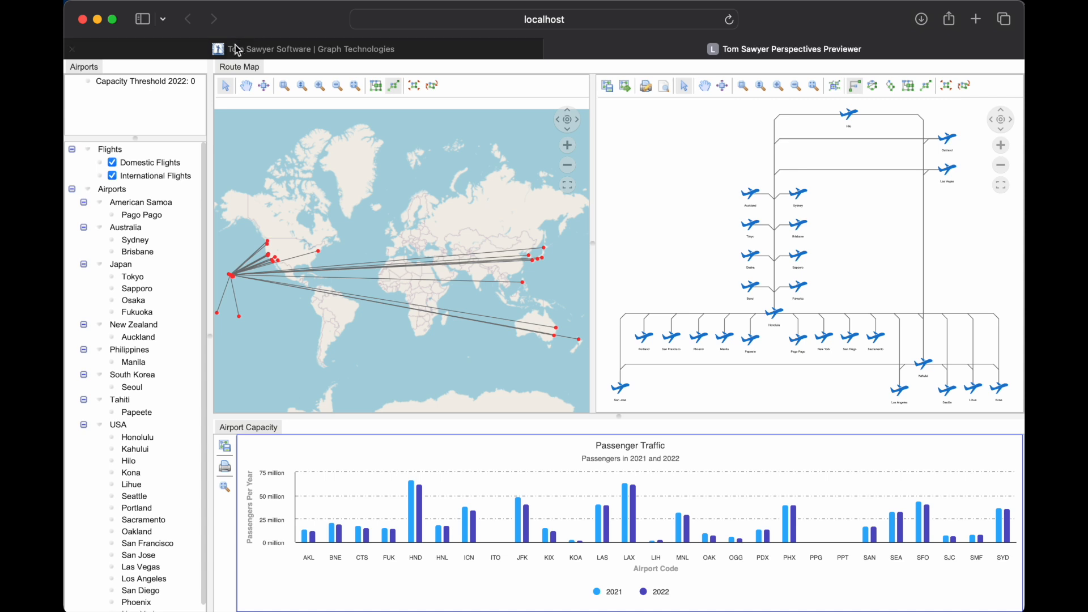
{"action": "left_click", "coordinate": [192, 80]}
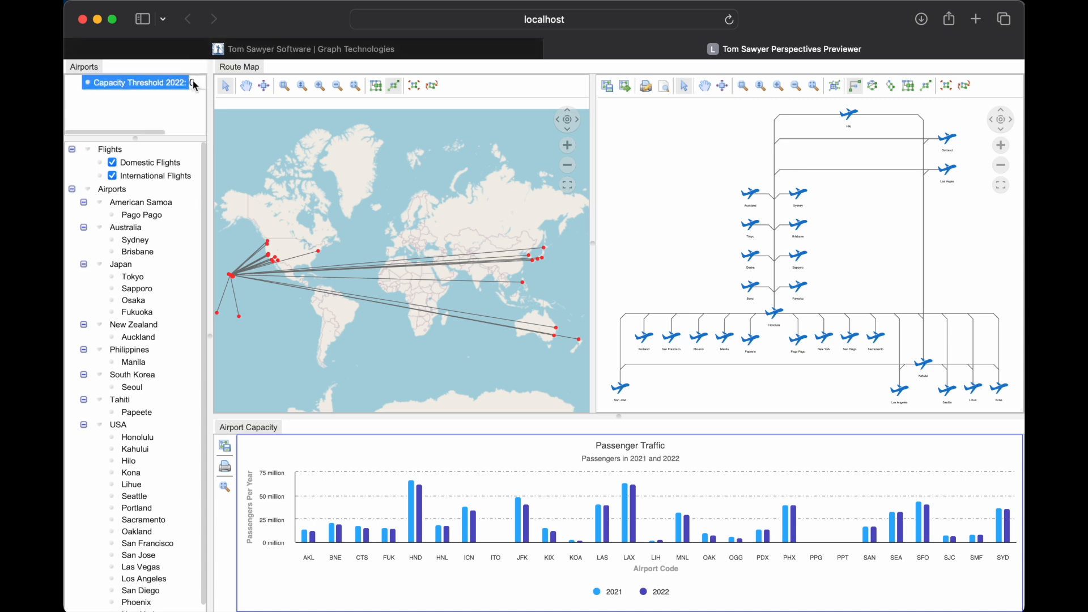
{"action": "left_click", "coordinate": [192, 84]}
{"action": "type", "text": "15"}
{"action": "key", "text": "Return"}
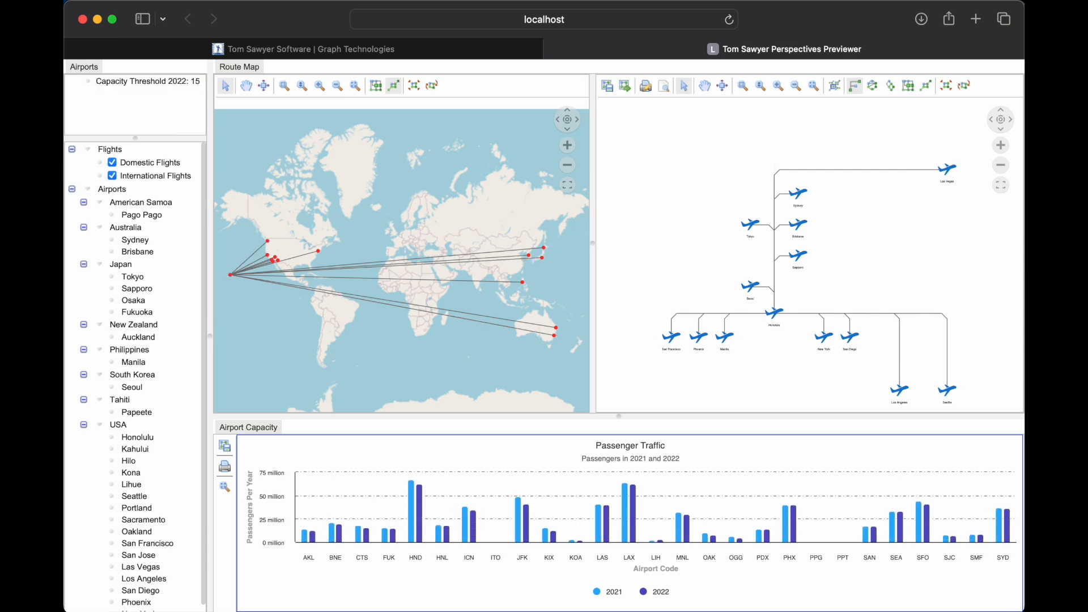